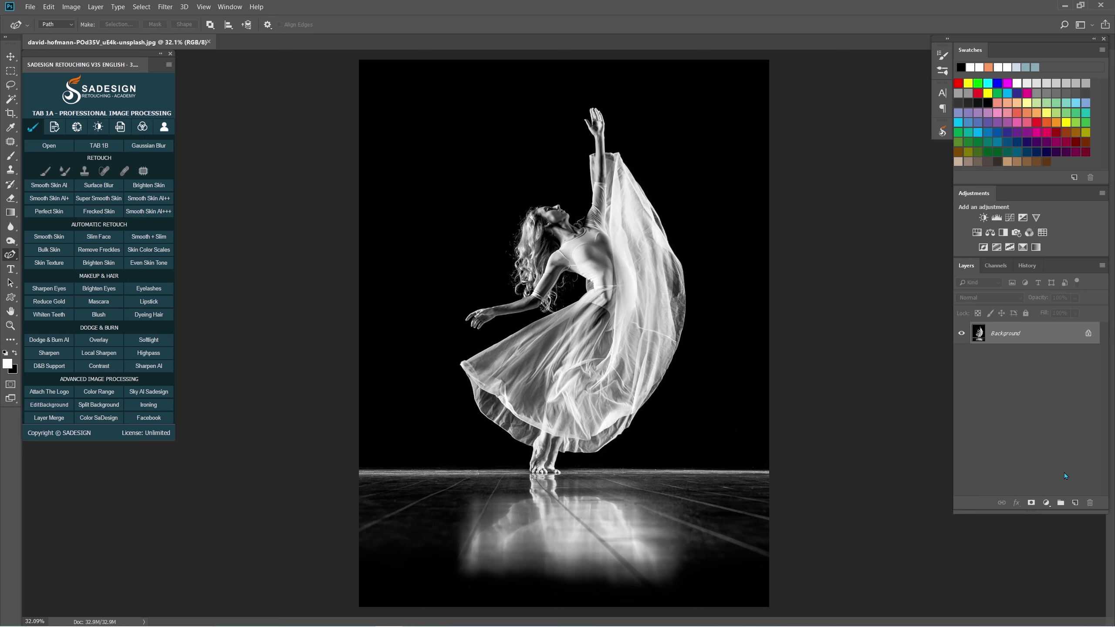
# Add a new blank layer above the background and choose the Curvature Pen Tool.
pyautogui.click(1075, 503)
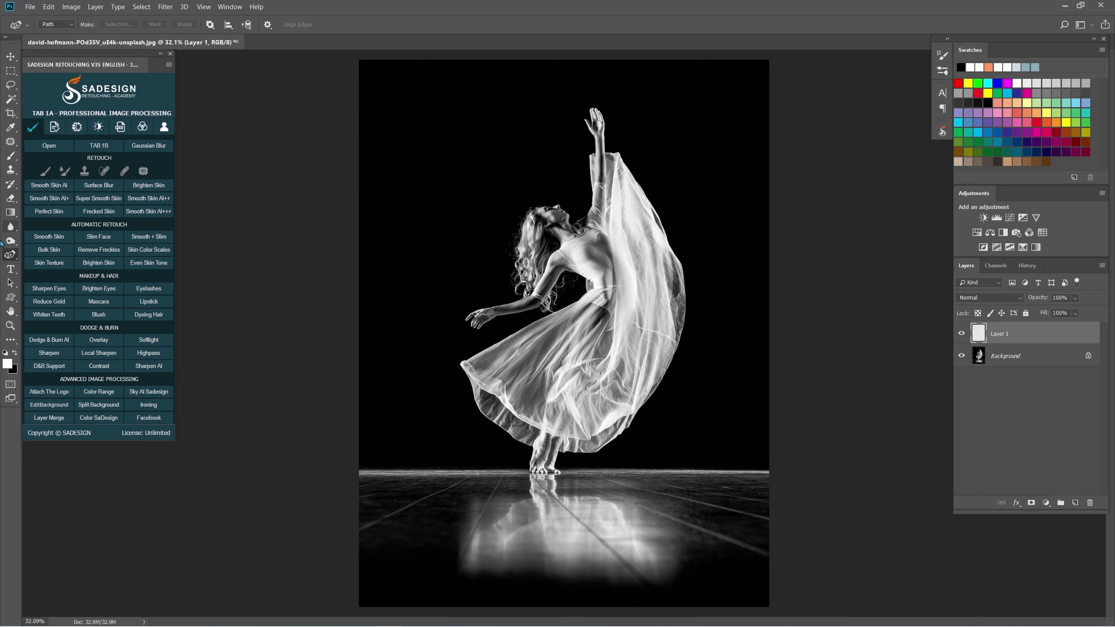
pyautogui.rightClick(9, 259)
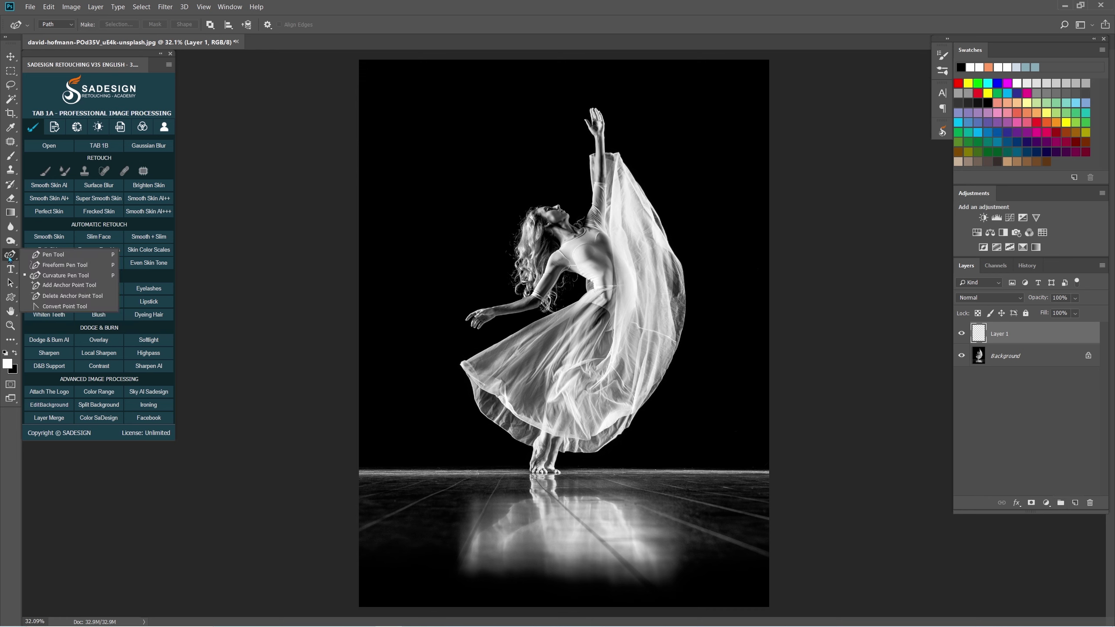
pyautogui.click(96, 279)
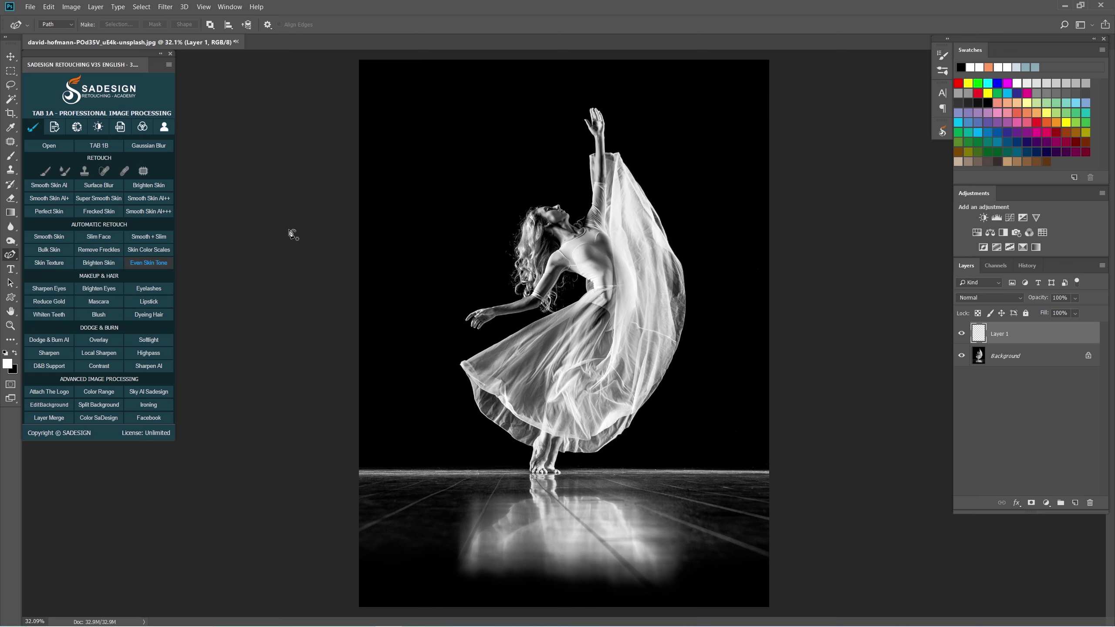
# Draw a curved path from the photo's top edge, winding around the raised arm and out past the veil's outer edge.
pyautogui.click(519, 61)
pyautogui.click(546, 105)
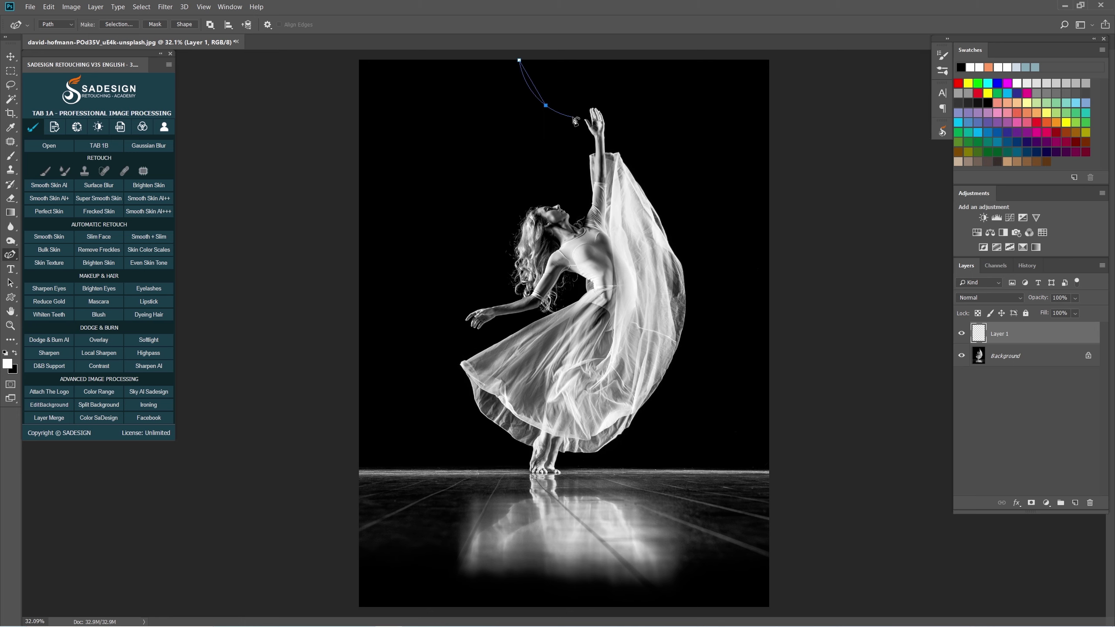
pyautogui.click(624, 116)
pyautogui.scroll(2, 585, 150)
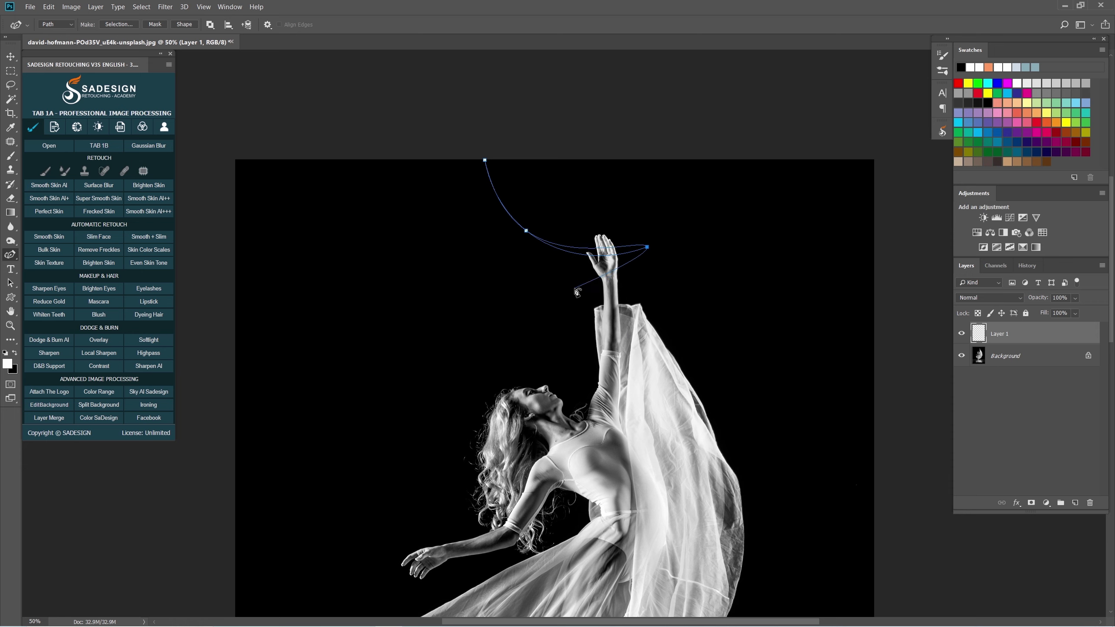
pyautogui.click(577, 299)
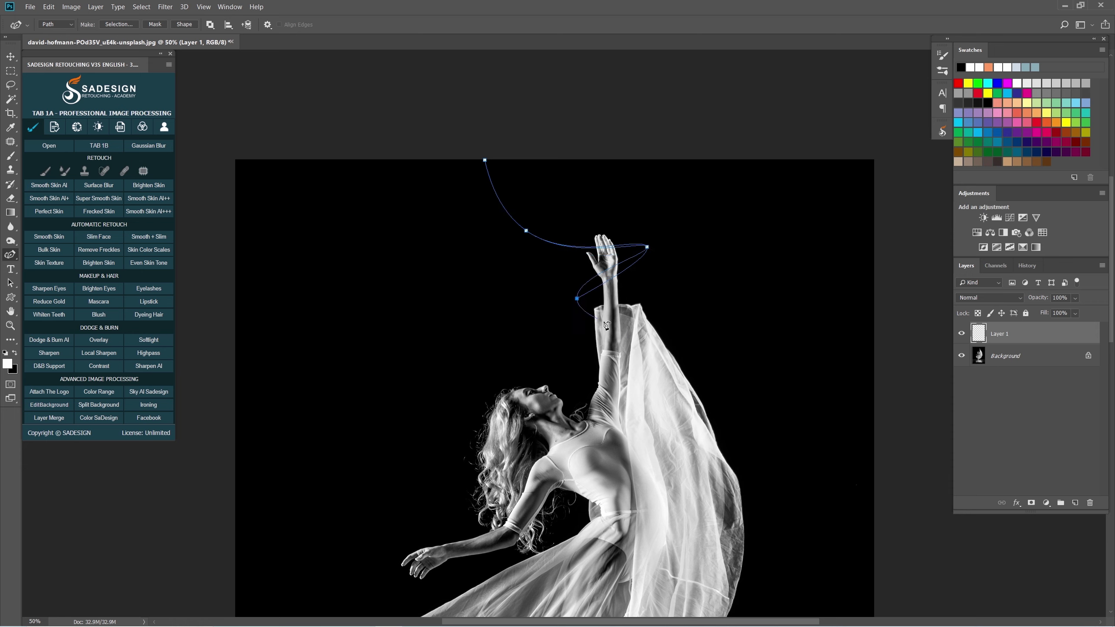
pyautogui.click(654, 319)
pyautogui.click(570, 365)
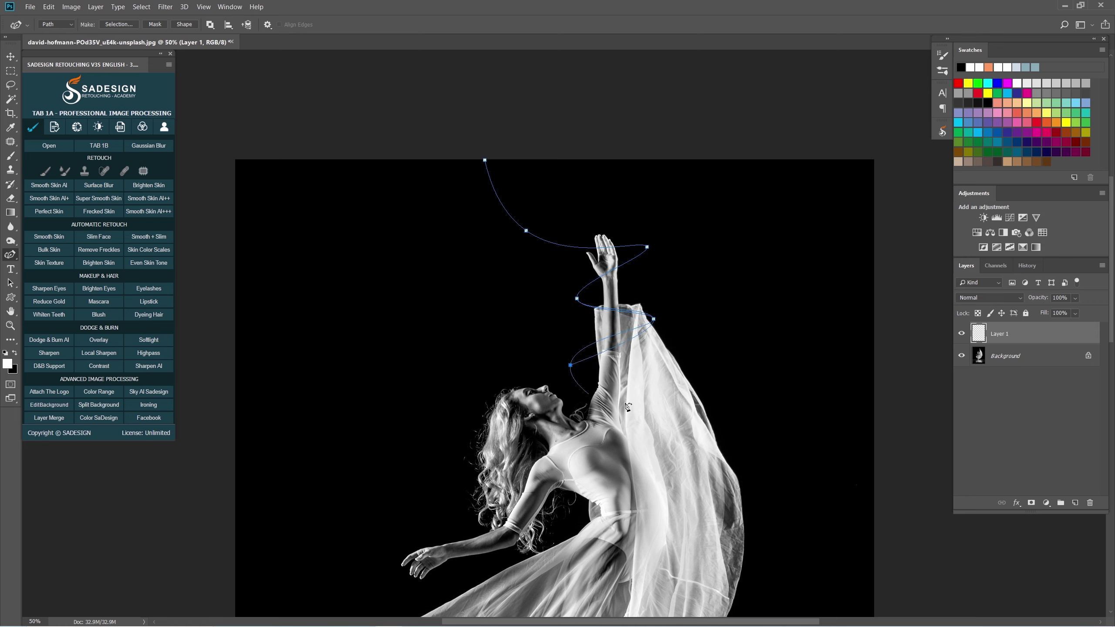
pyautogui.click(751, 408)
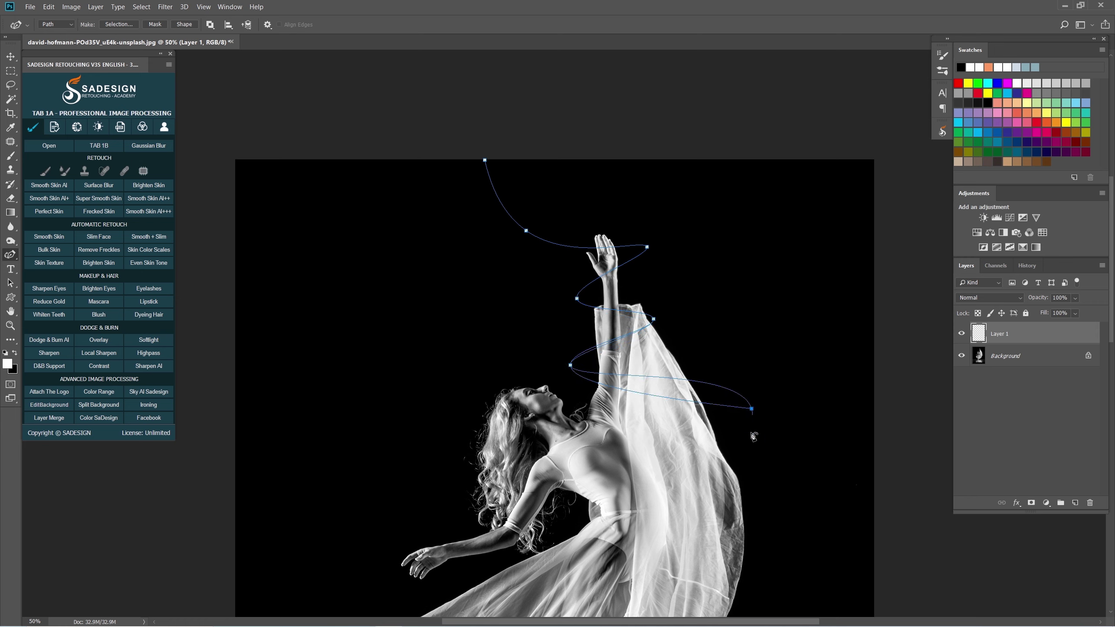
# Continue the spiral path around the hair and torso, then out beyond the veil at hip height, replacing the misplaced anchor there.
pyautogui.click(465, 494)
pyautogui.moveTo(725, 521); pyautogui.dragTo(701, 304)
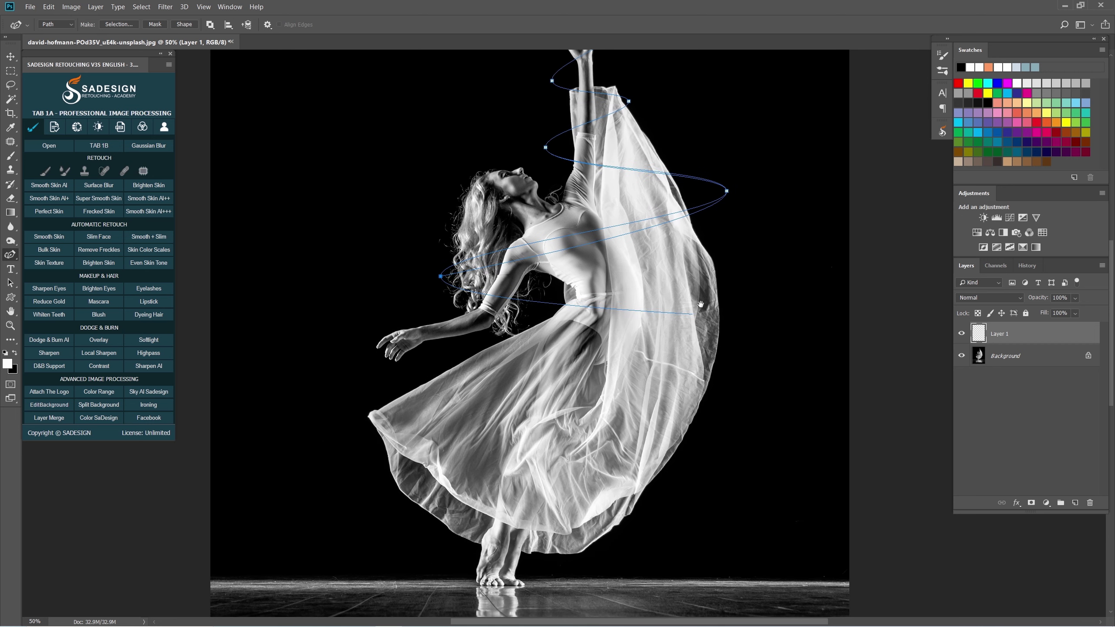
pyautogui.click(719, 383)
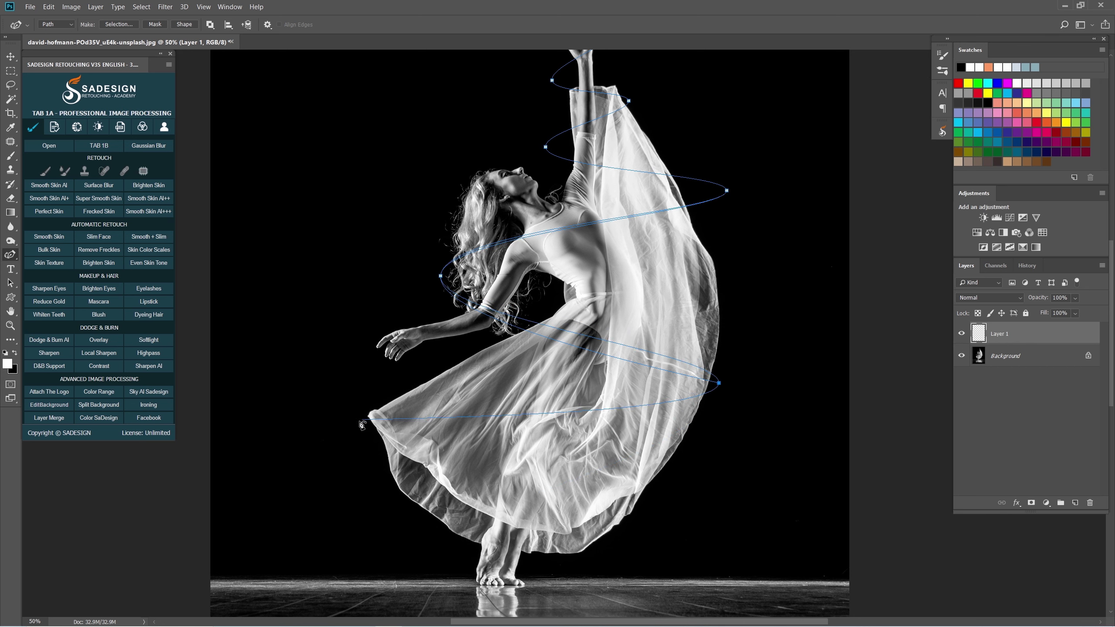
pyautogui.hotkey('ctrl', 'z')
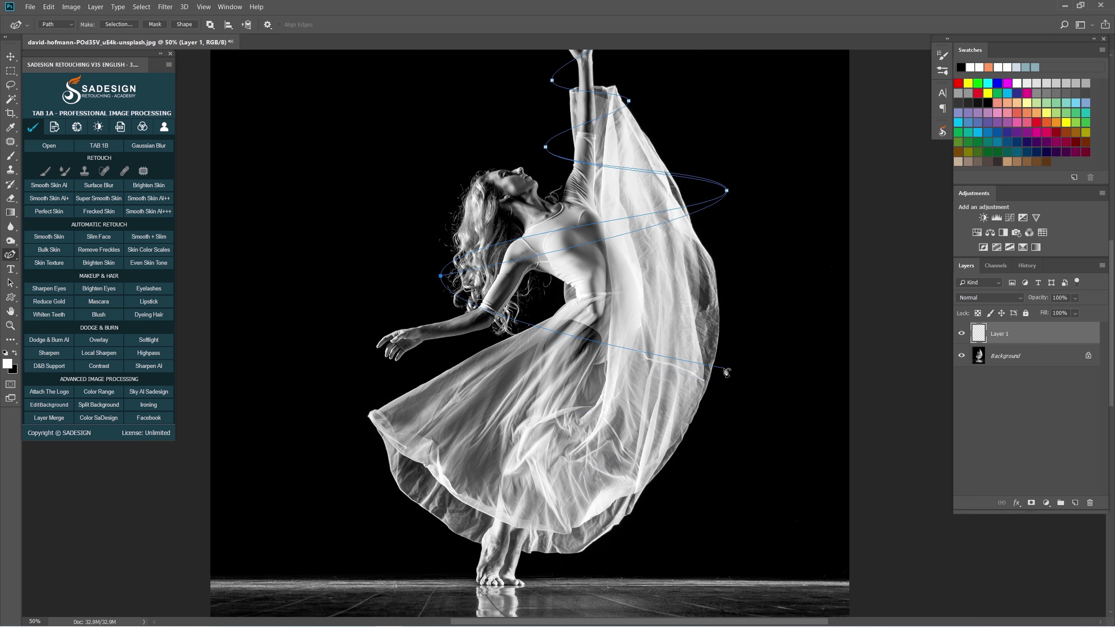
pyautogui.moveTo(732, 369); pyautogui.dragTo(732, 366)
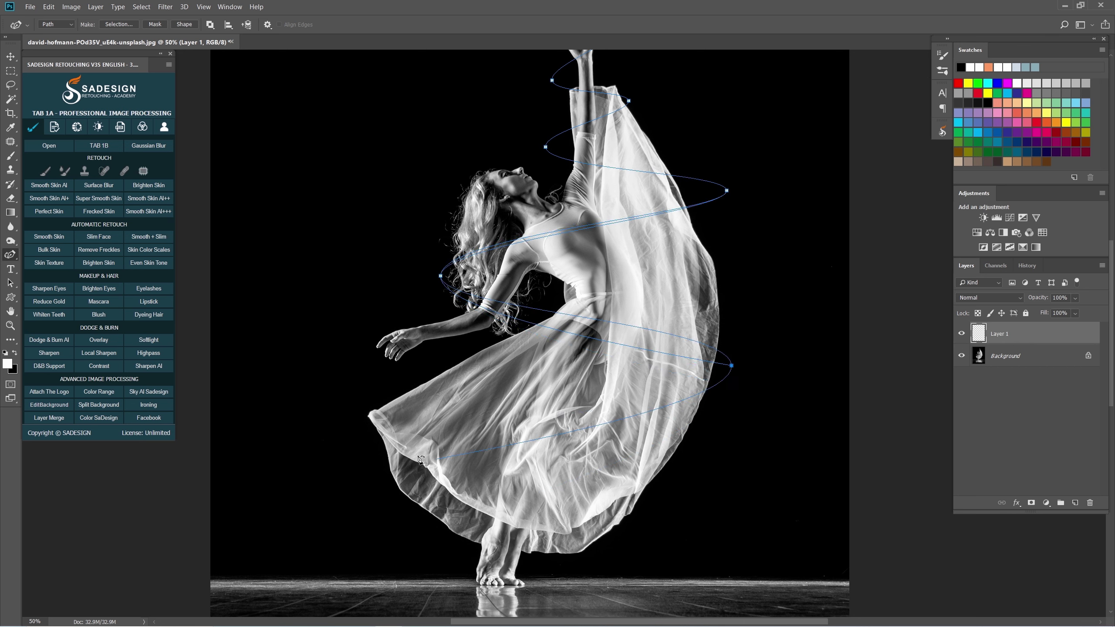
# Extend the spiral path around the skirt and ankles and end it at the dancer's feet.
pyautogui.click(380, 397)
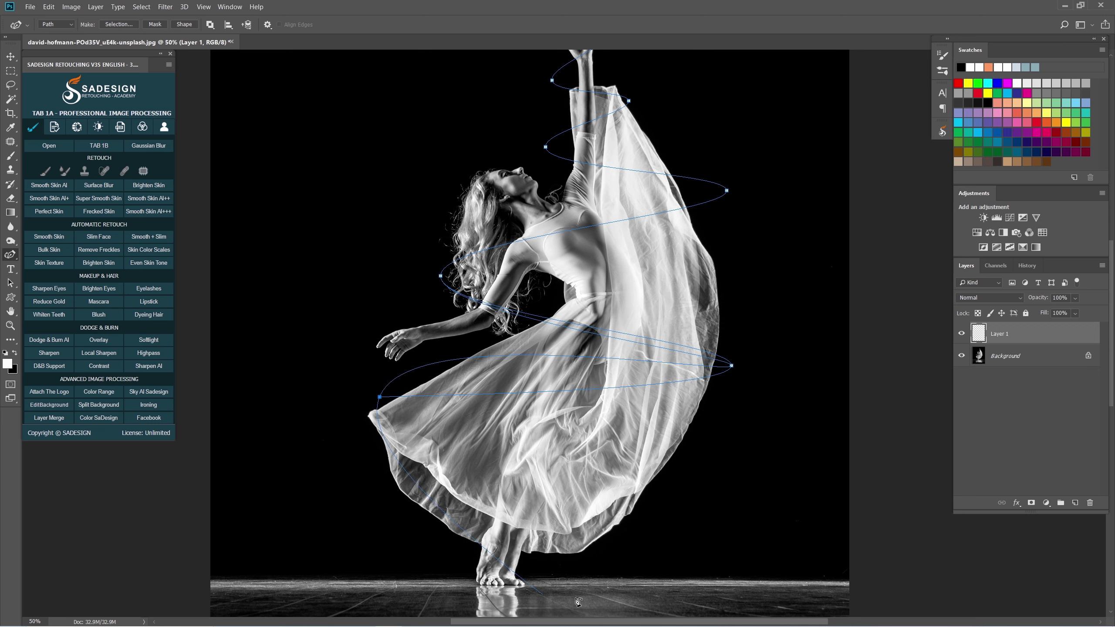
pyautogui.click(666, 520)
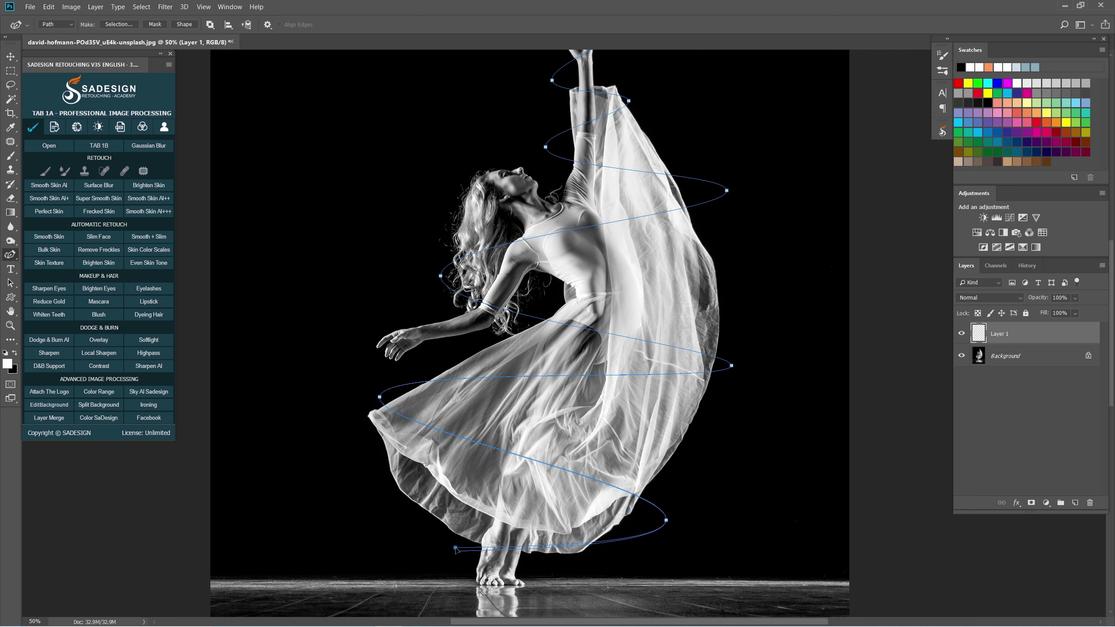
pyautogui.click(454, 548)
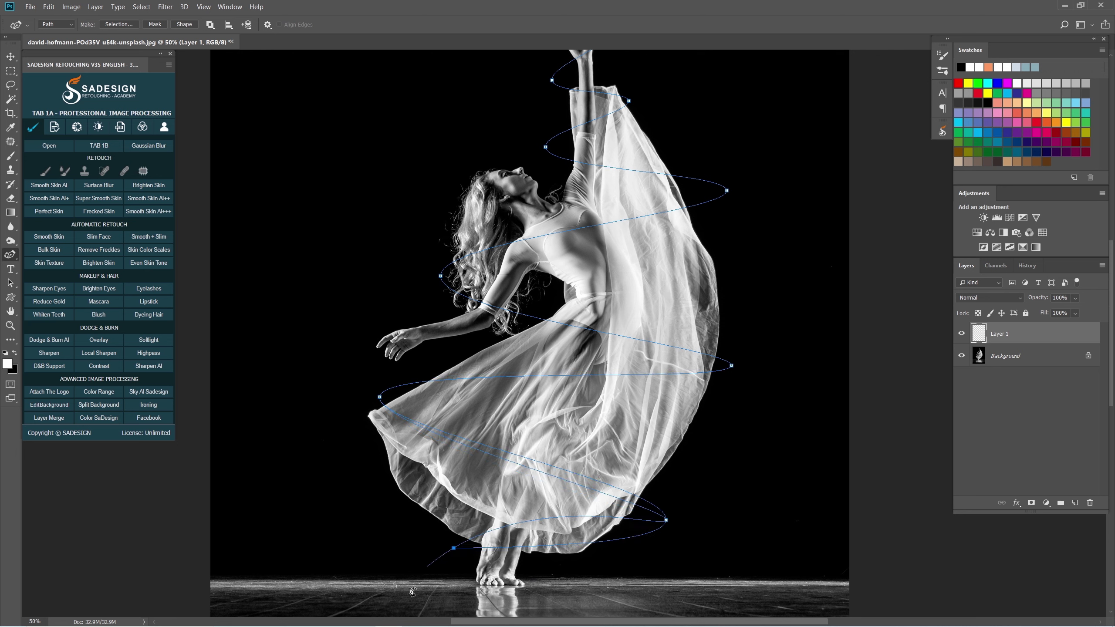
pyautogui.click(523, 581)
pyautogui.press('Escape')
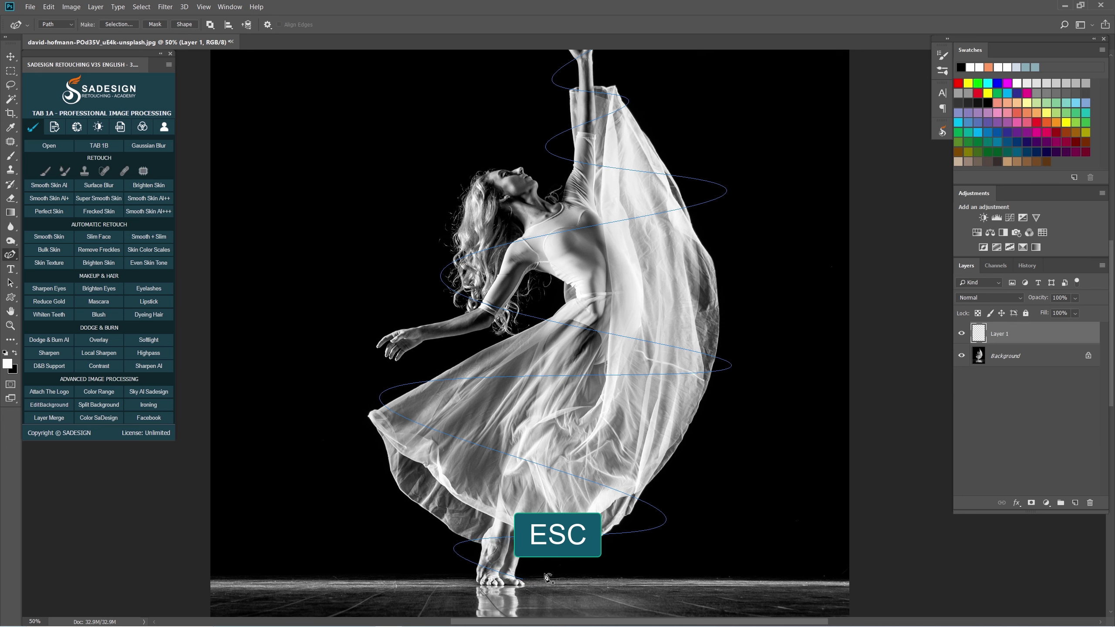
# Reshape the loops around the skirt with added anchor points and pull the hip-height loop's end farther beyond the veil.
pyautogui.scroll(3, 550, 579)
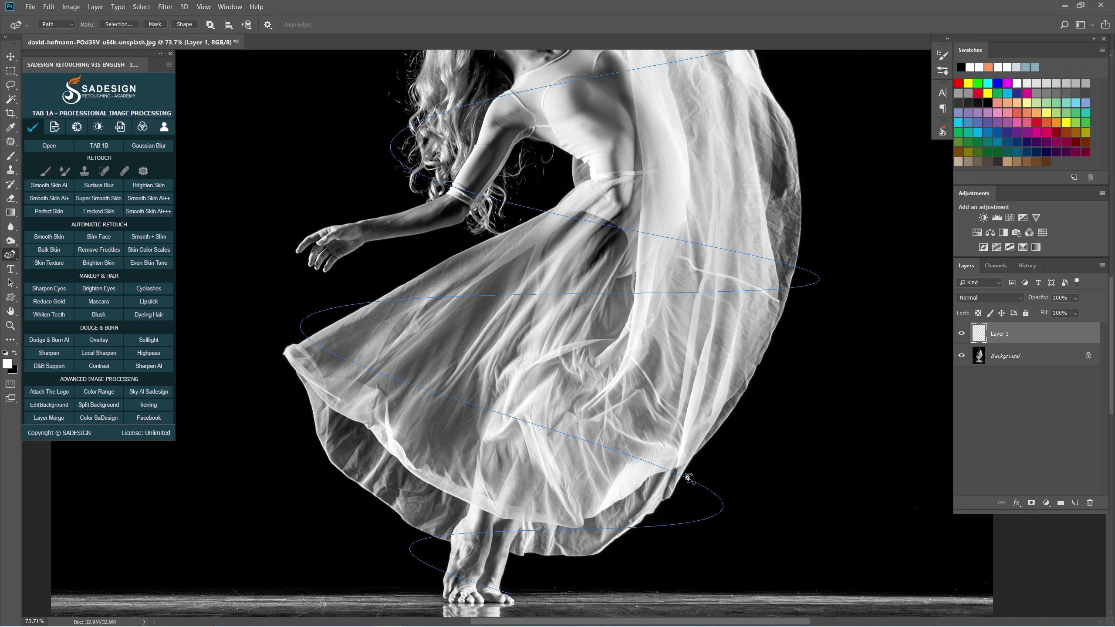
pyautogui.click(598, 445)
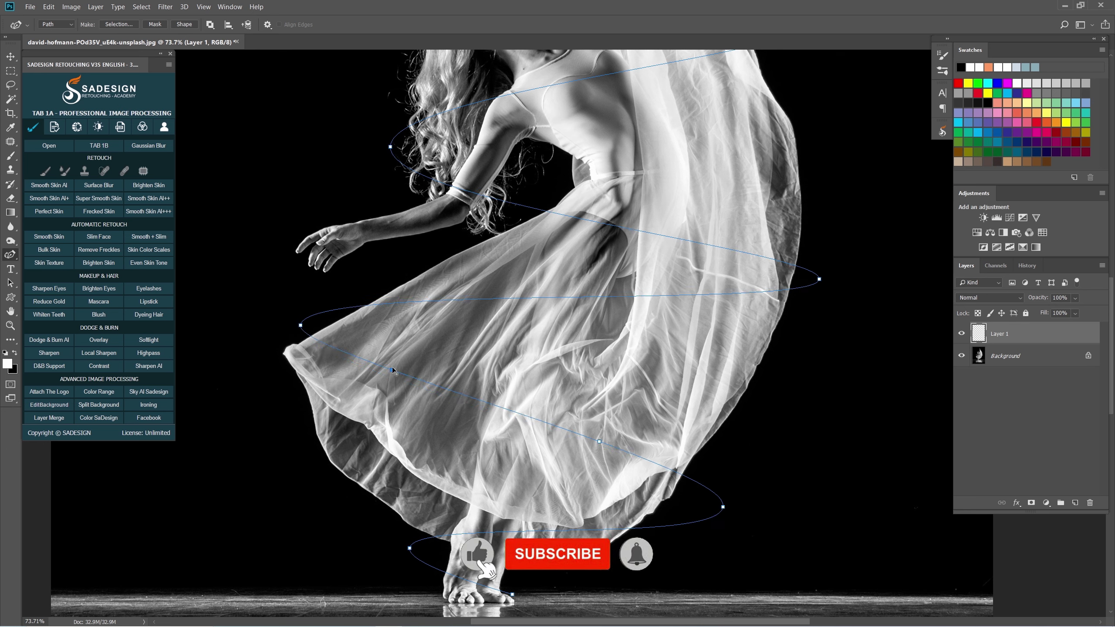
pyautogui.click(422, 297)
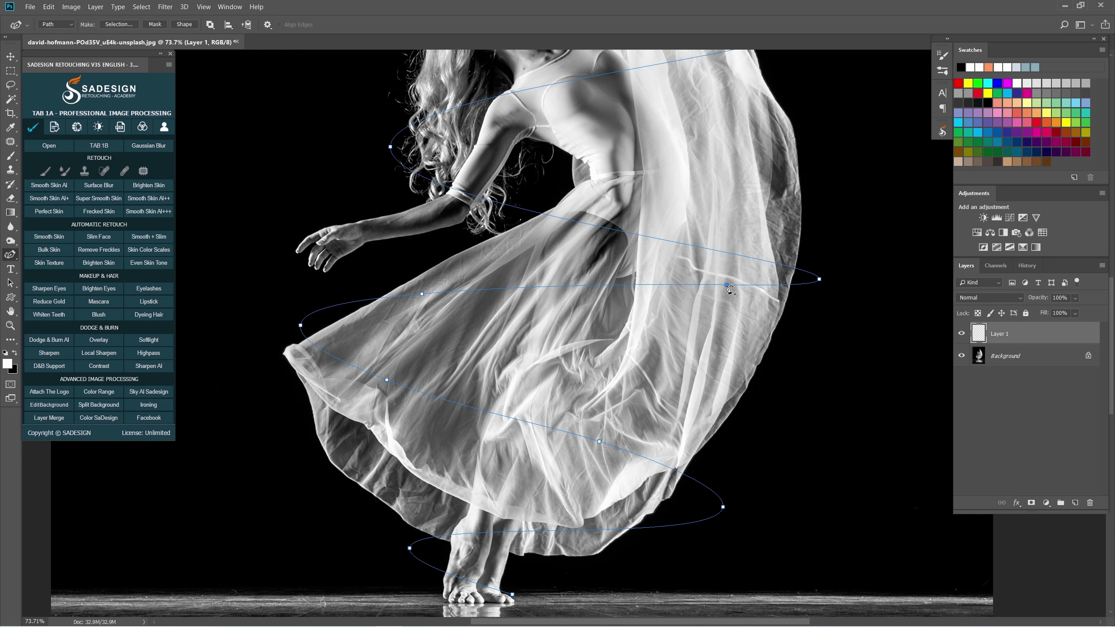
pyautogui.moveTo(727, 286); pyautogui.dragTo(730, 314)
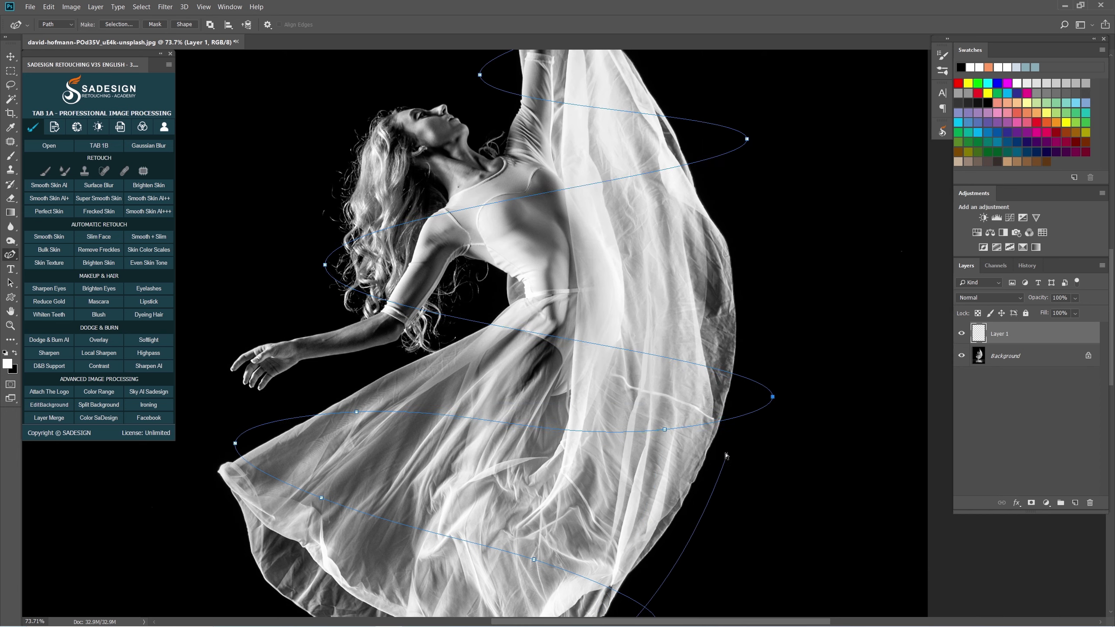
pyautogui.hotkey('ctrl', 'z')
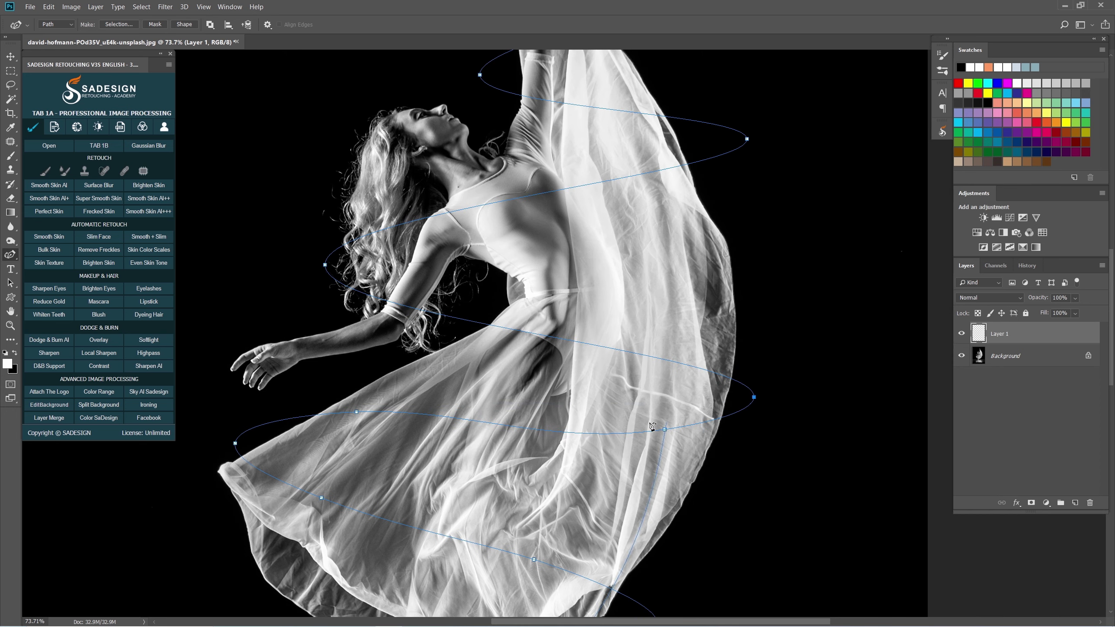
pyautogui.moveTo(759, 399); pyautogui.dragTo(782, 401)
# Smooth the spiral's loops around the waist and upper body by adding and moving anchor points.
pyautogui.moveTo(670, 364); pyautogui.dragTo(670, 349)
pyautogui.moveTo(421, 316); pyautogui.dragTo(444, 301)
pyautogui.scroll(2, 443, 216)
pyautogui.moveTo(648, 259); pyautogui.dragTo(674, 369)
pyautogui.moveTo(609, 180); pyautogui.dragTo(614, 314)
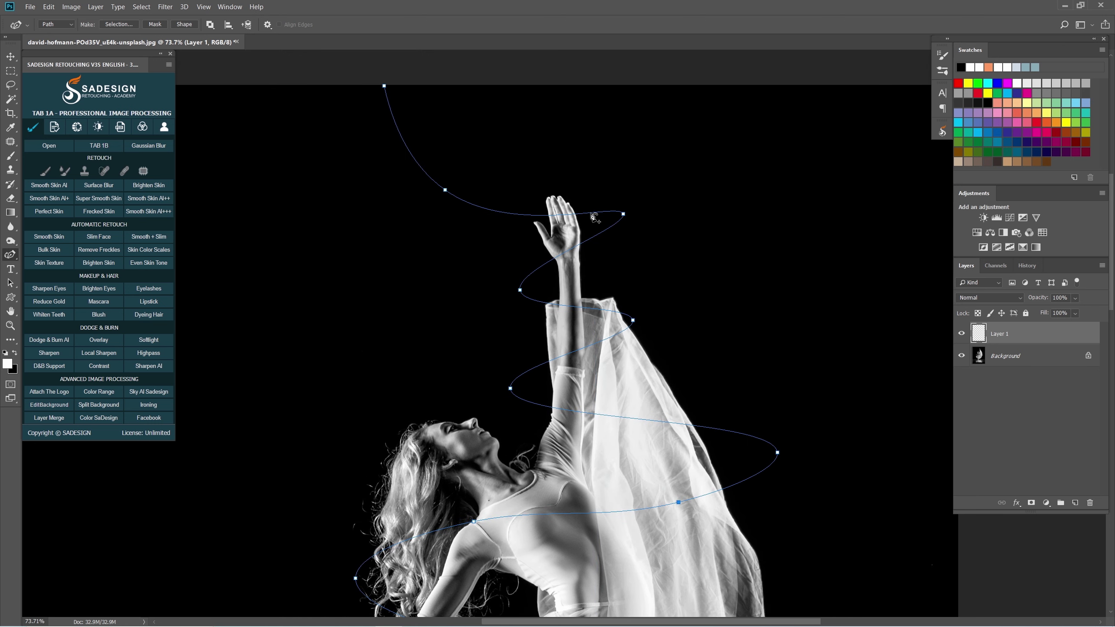
# Add and adjust anchor points on the loops around the raised hand, forearm and top of the veil.
pyautogui.moveTo(591, 213); pyautogui.dragTo(585, 246)
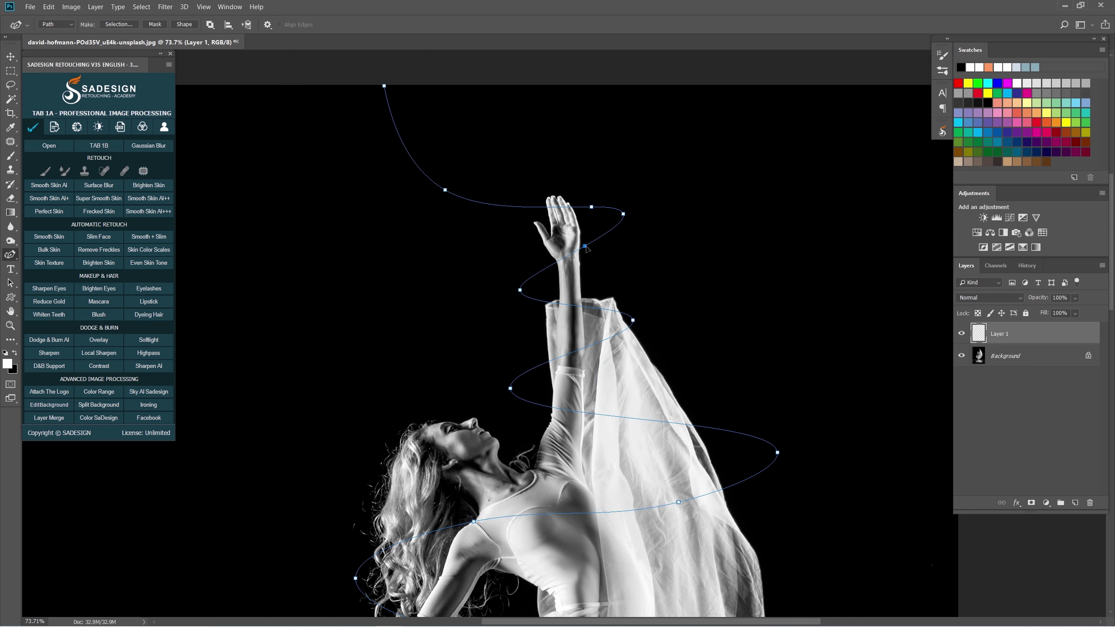
pyautogui.click(553, 304)
pyautogui.click(605, 342)
pyautogui.moveTo(539, 370); pyautogui.dragTo(538, 365)
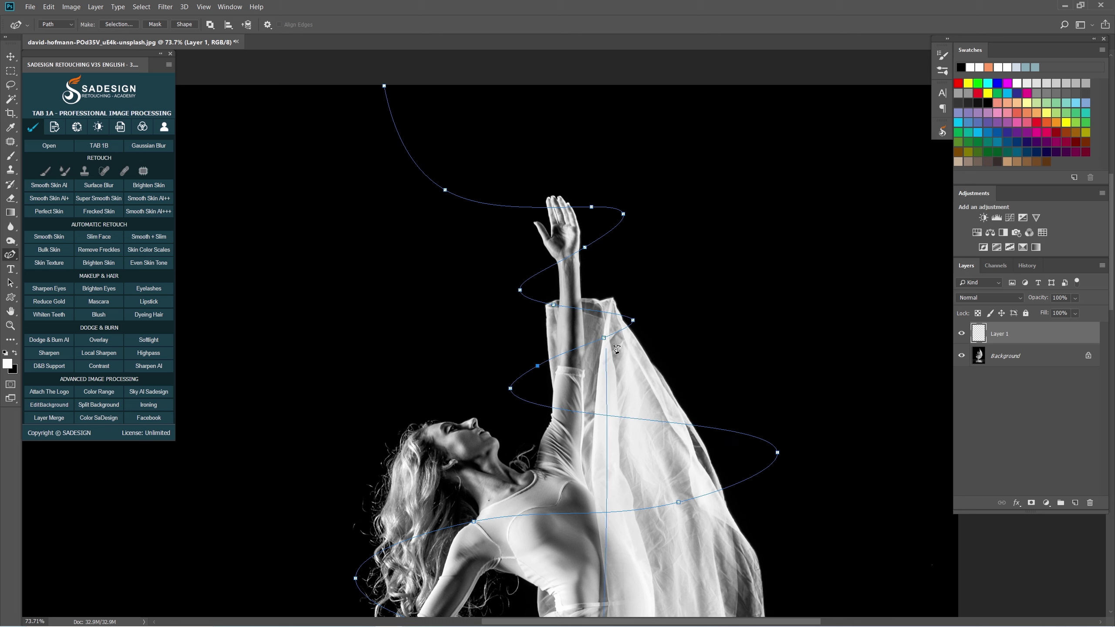
pyautogui.moveTo(605, 342); pyautogui.dragTo(546, 304)
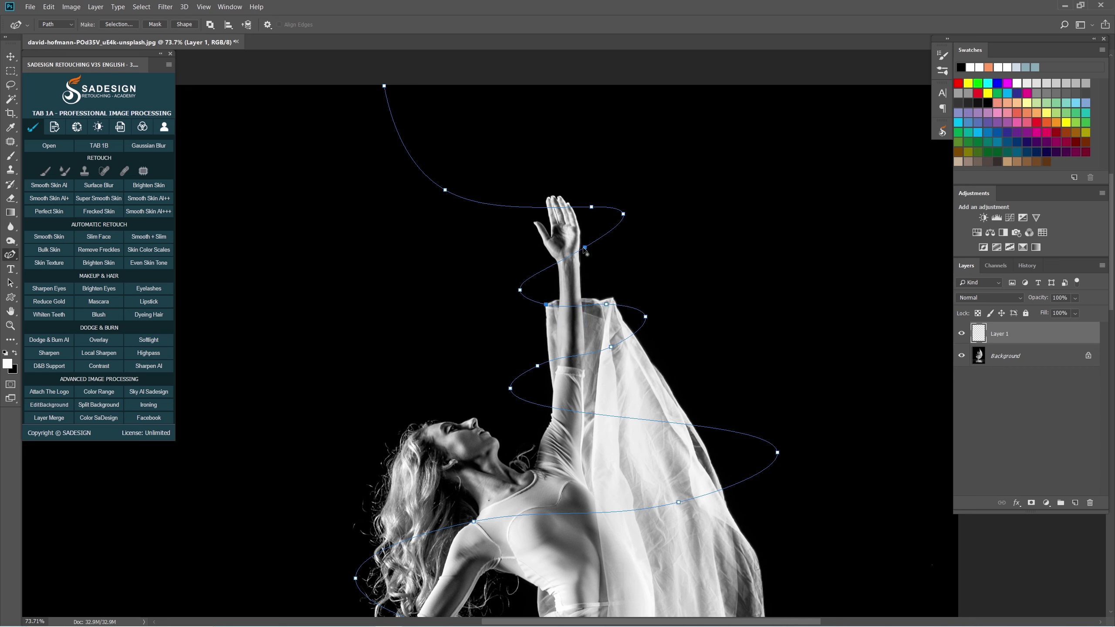
# Fine-tune the anchor points of the loop around the wrist and hand and finish editing the spiral path.
pyautogui.moveTo(584, 248); pyautogui.dragTo(607, 240)
pyautogui.moveTo(548, 270); pyautogui.dragTo(544, 266)
pyautogui.click(592, 207)
pyautogui.hotkey('ctrl', '0')
pyautogui.press('Escape')
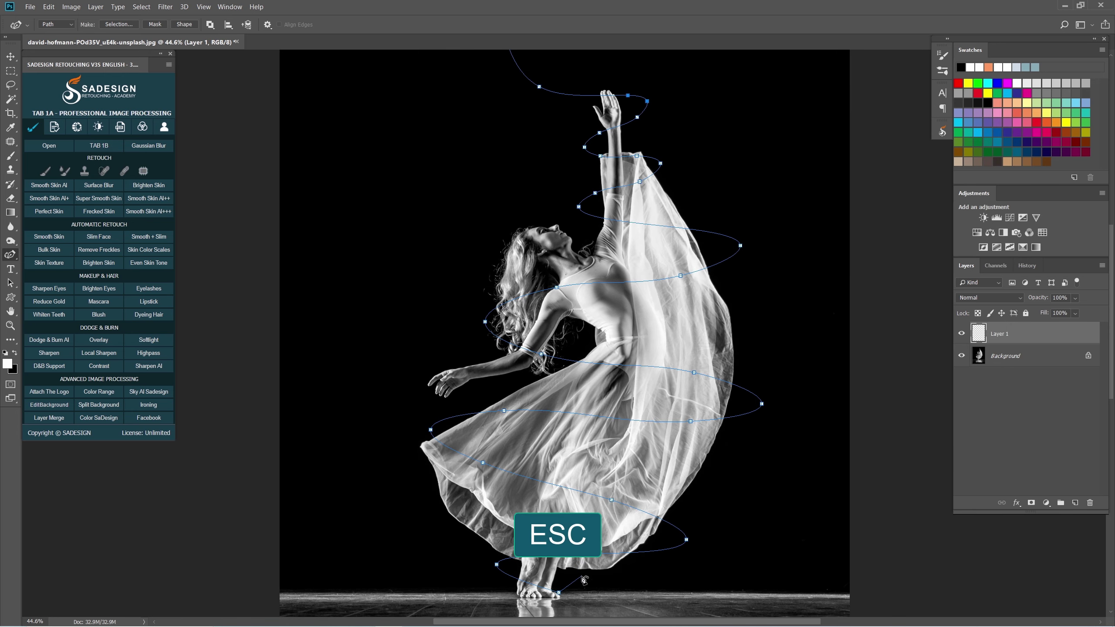
# Choose the Brush Tool and set its size to 15 px and its hardness to 80%.
pyautogui.press('b')
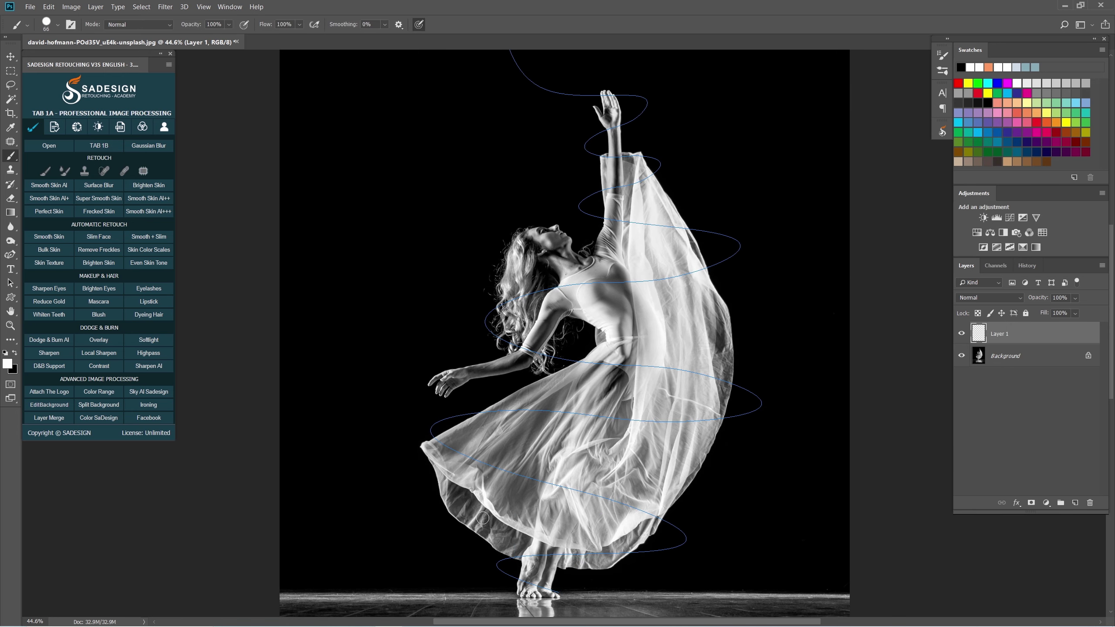
pyautogui.rightClick(11, 156)
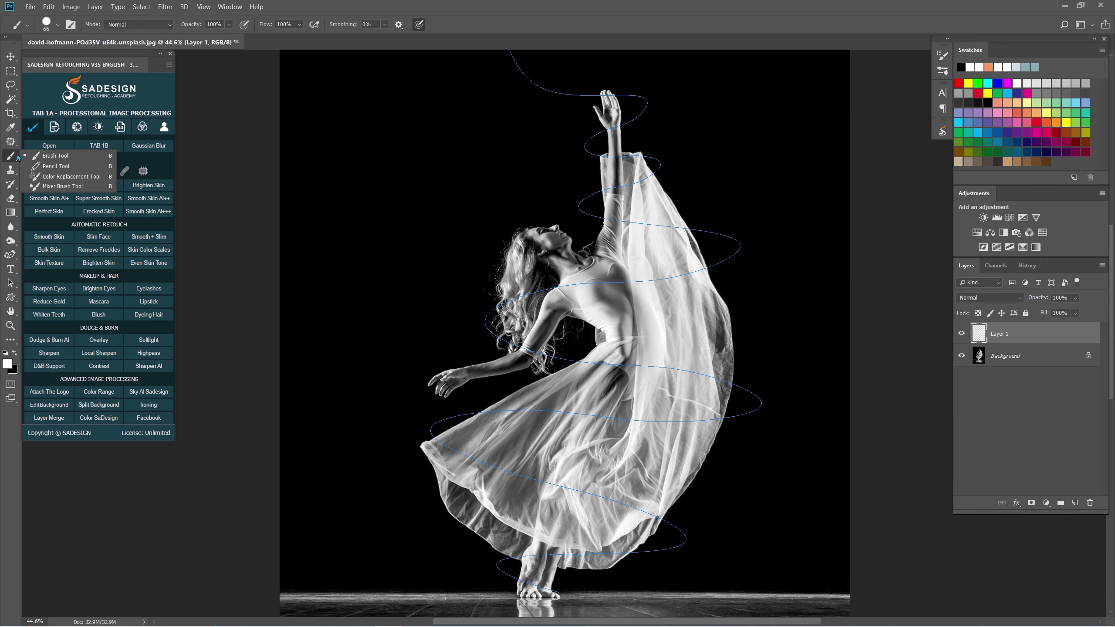
pyautogui.click(79, 160)
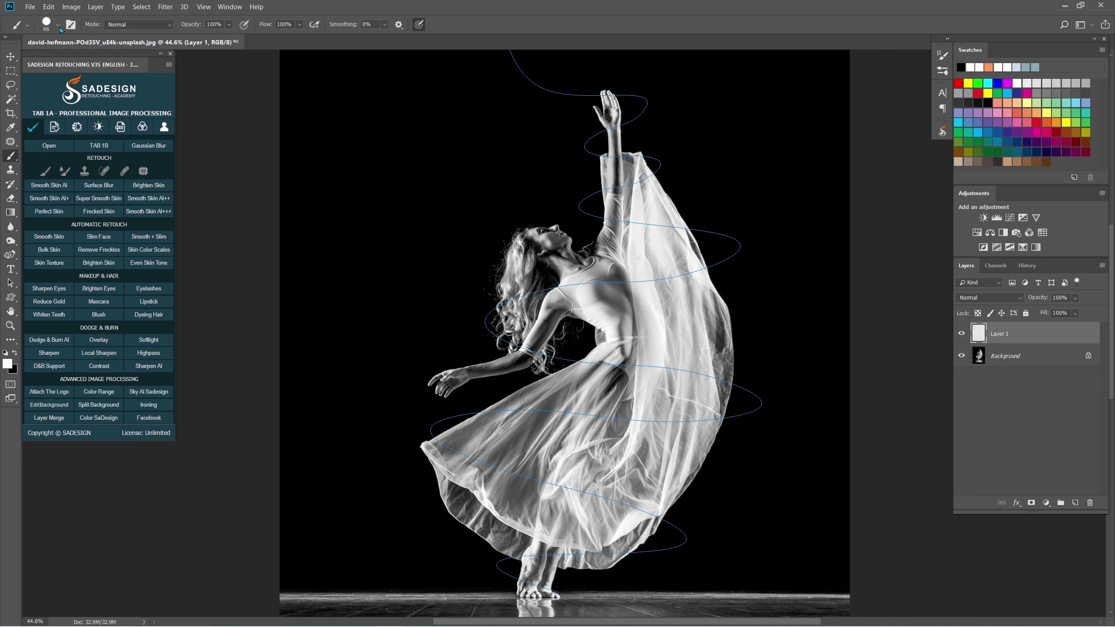
pyautogui.click(57, 25)
pyautogui.moveTo(106, 44); pyautogui.dragTo(103, 44)
pyautogui.write('15')
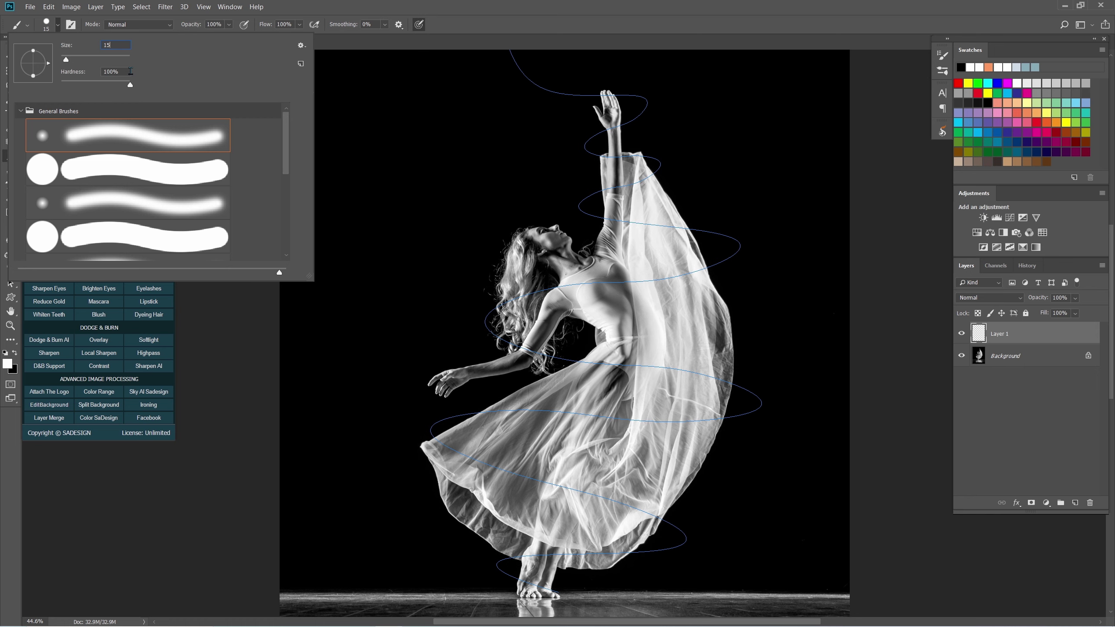
pyautogui.write('80')
pyautogui.press('Return')
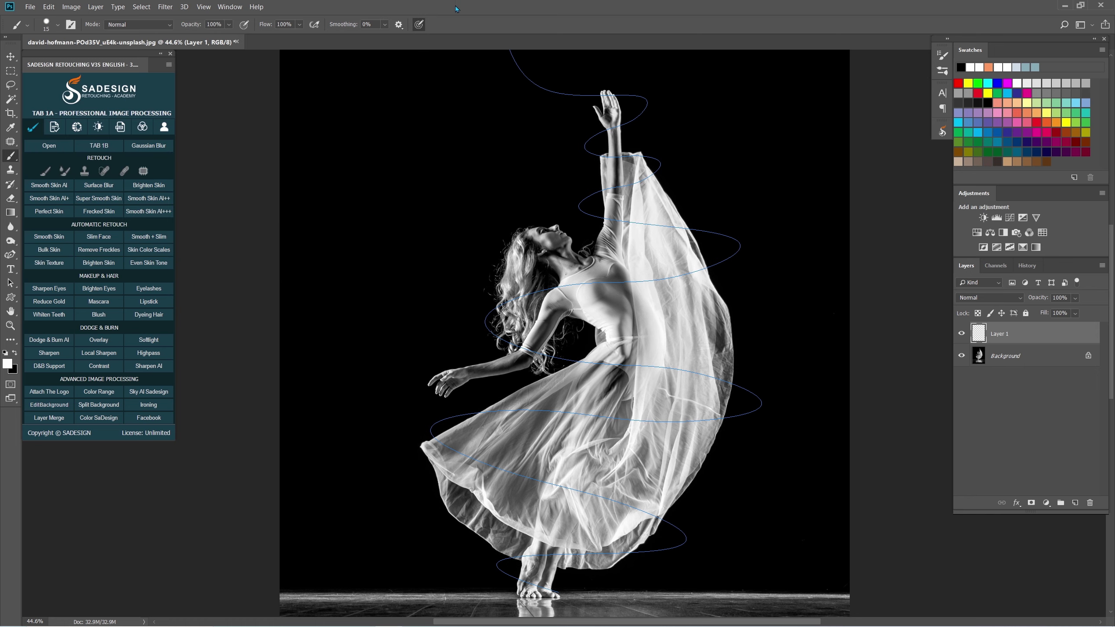
# In the brush's Shape Dynamics, set the minimum diameter to 25% and the size control to Pen Pressure.
pyautogui.click(229, 7)
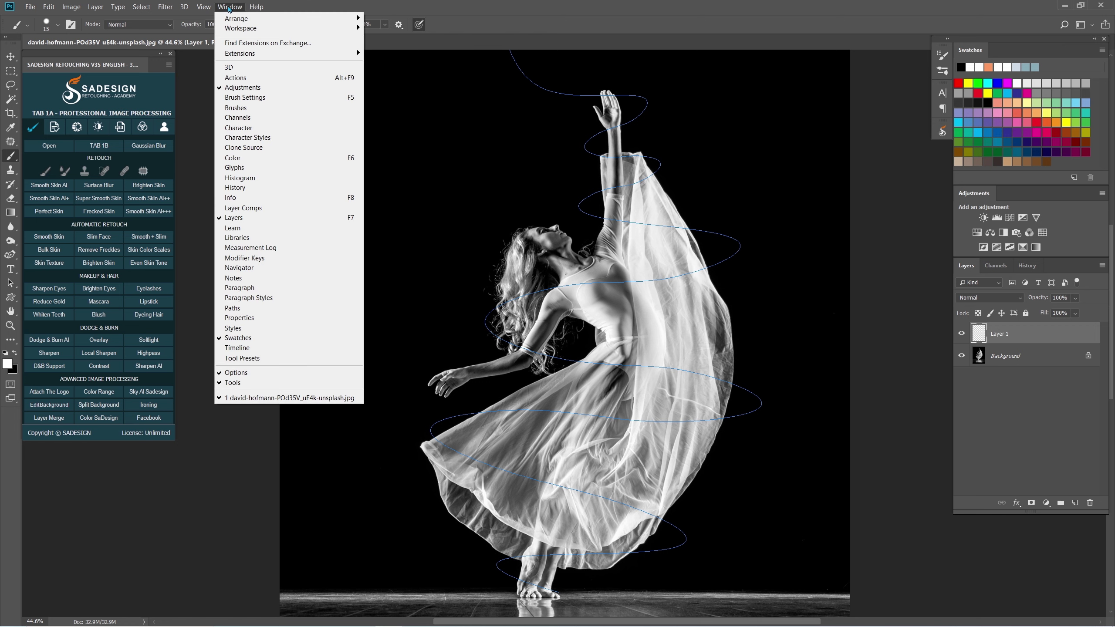
pyautogui.click(340, 98)
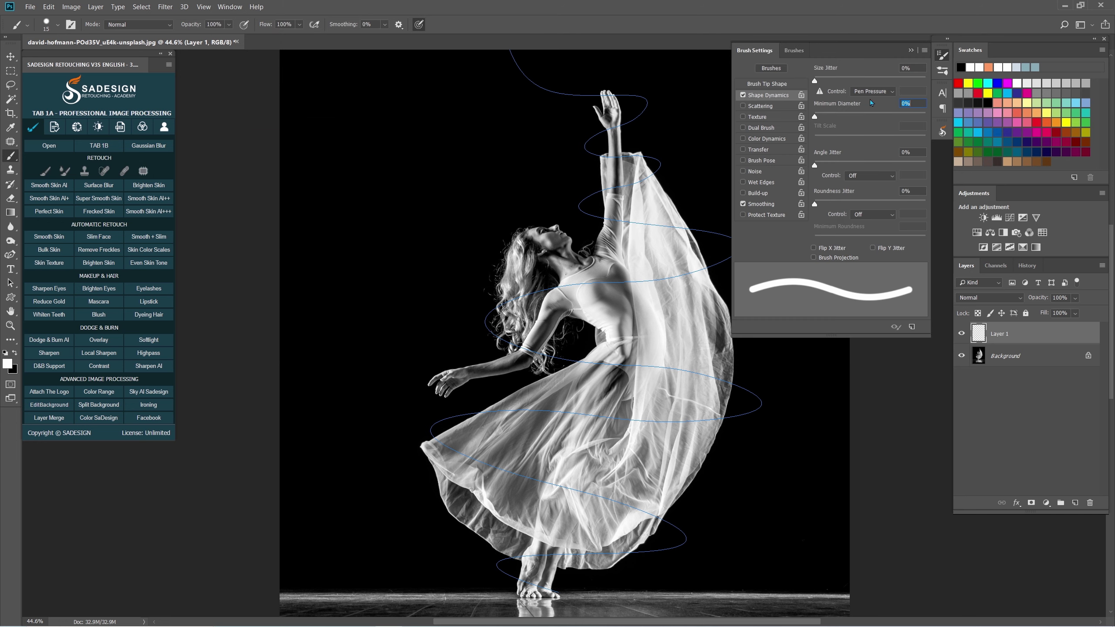
pyautogui.doubleClick(900, 104)
pyautogui.write('25')
pyautogui.click(874, 91)
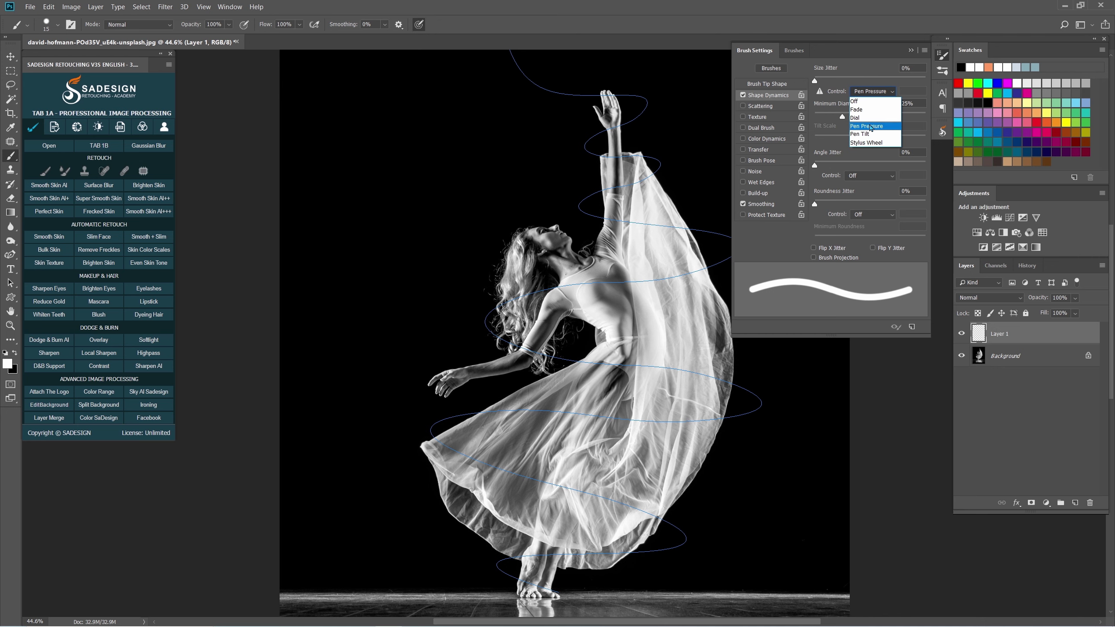
pyautogui.click(885, 128)
pyautogui.click(947, 54)
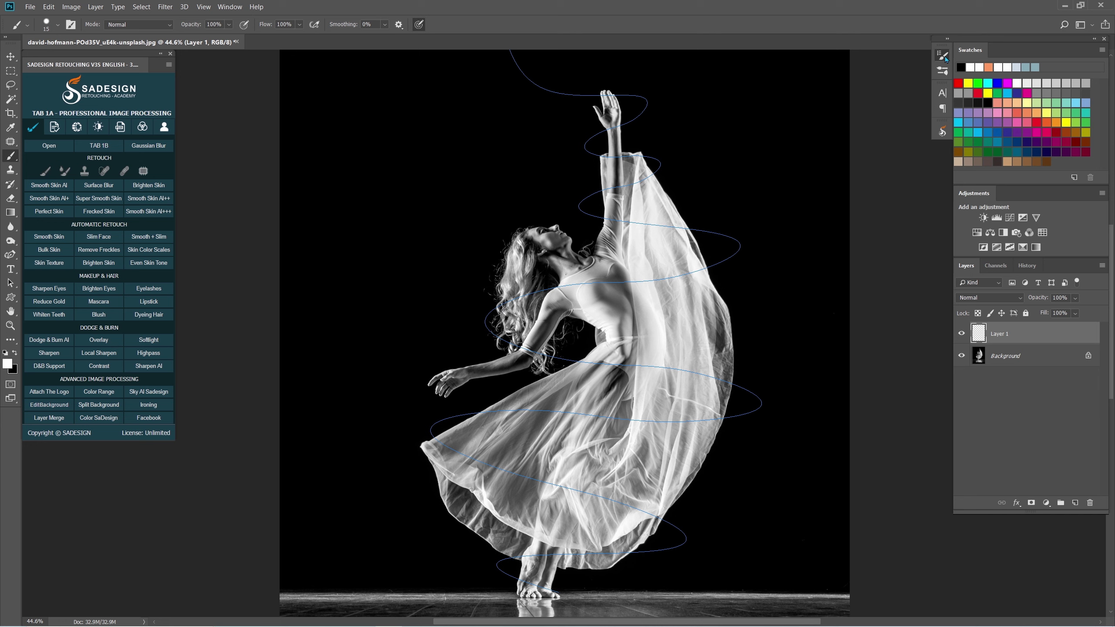
# Stroke the spiral path with the Brush, using Simulate Pressure, and dismiss the path outline.
pyautogui.click(10, 254)
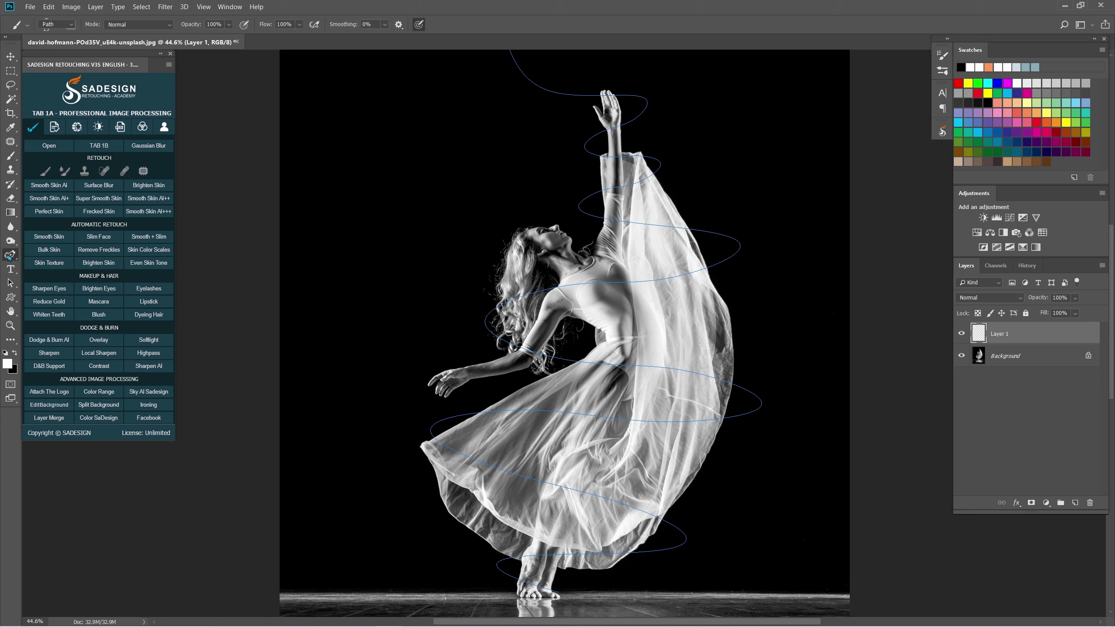
pyautogui.click(48, 278)
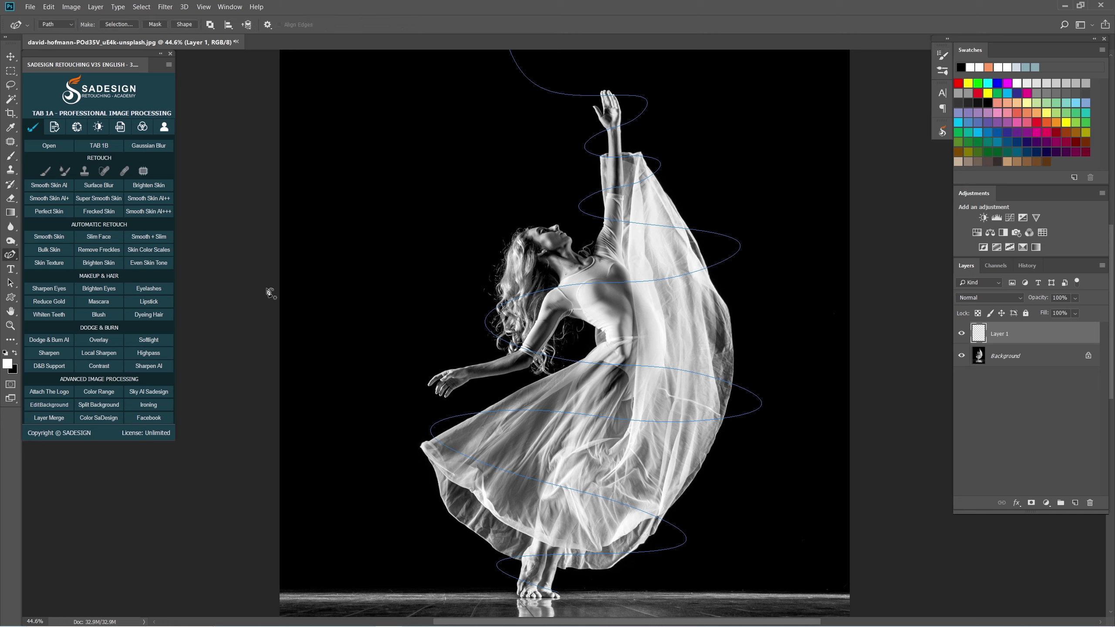
pyautogui.rightClick(637, 285)
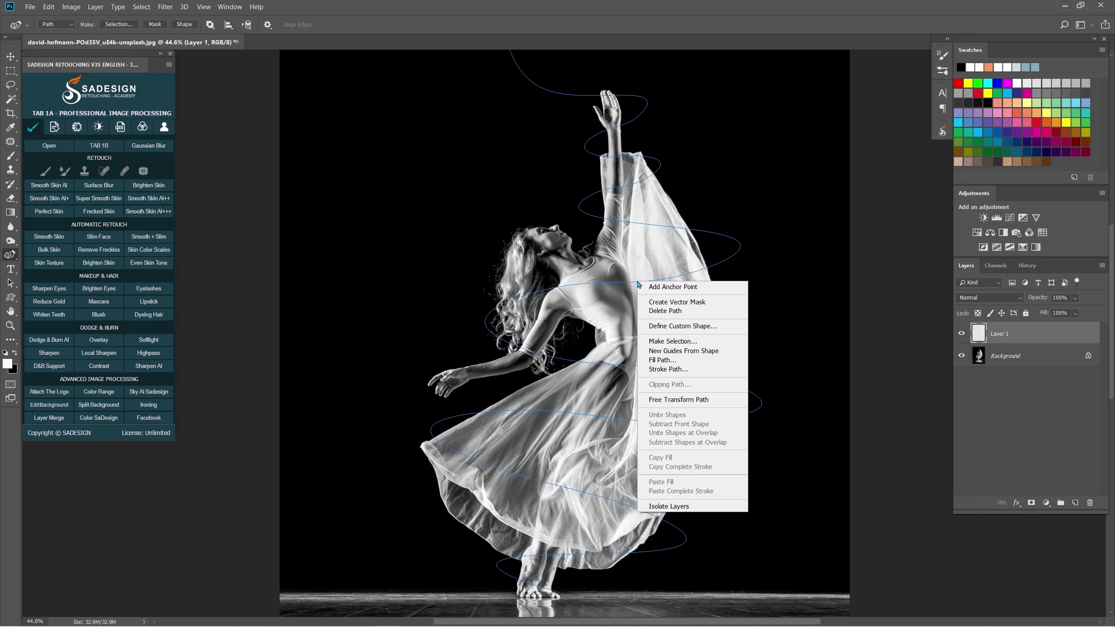
pyautogui.click(720, 373)
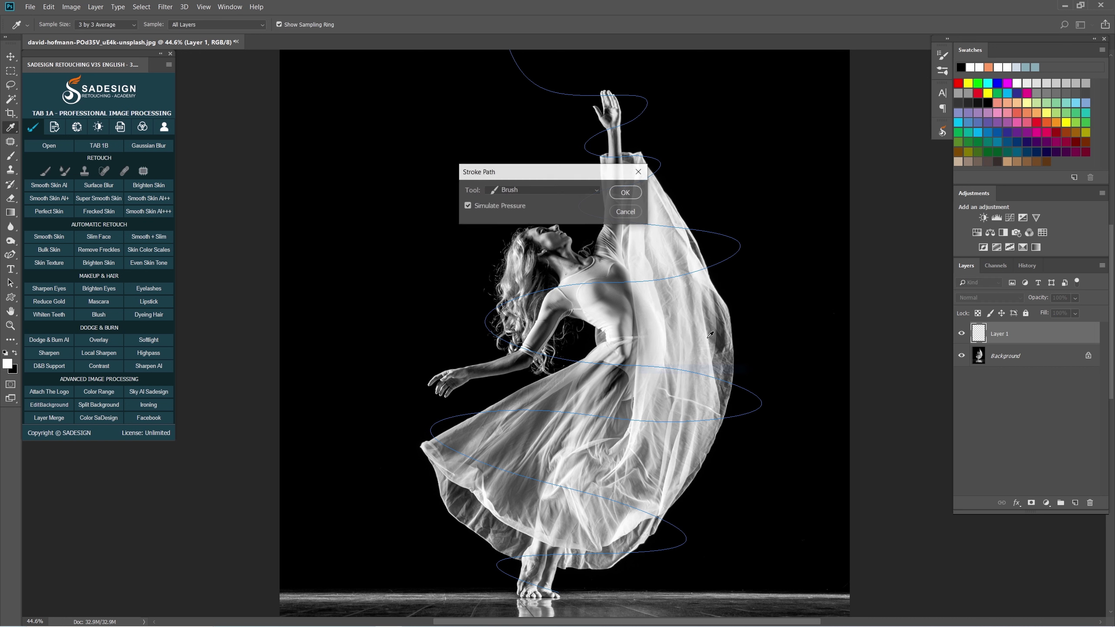
pyautogui.click(539, 191)
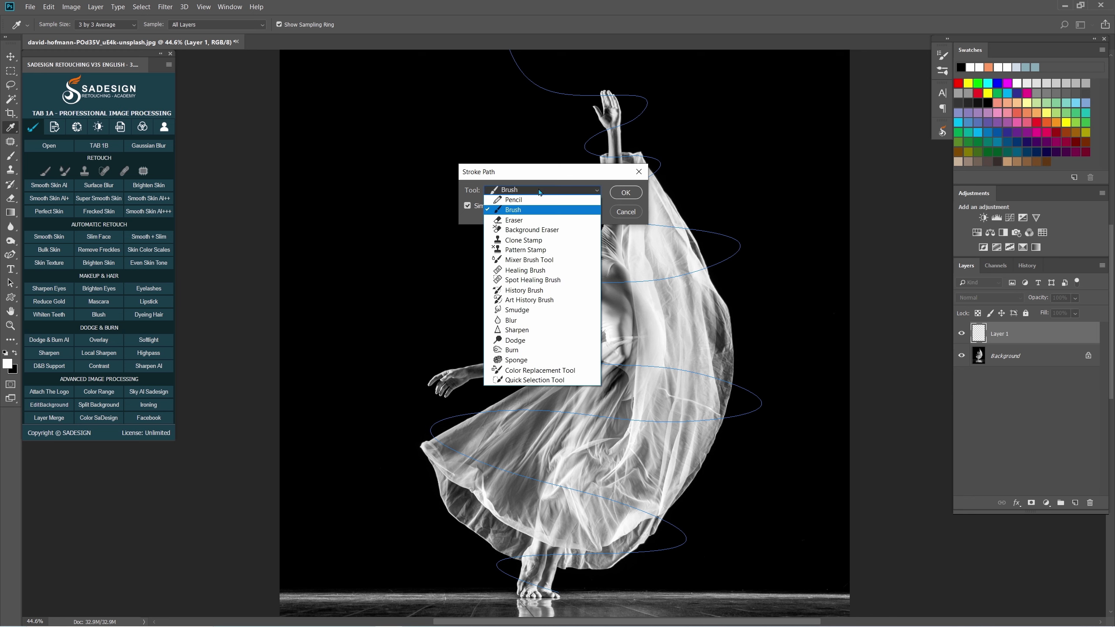
pyautogui.click(552, 212)
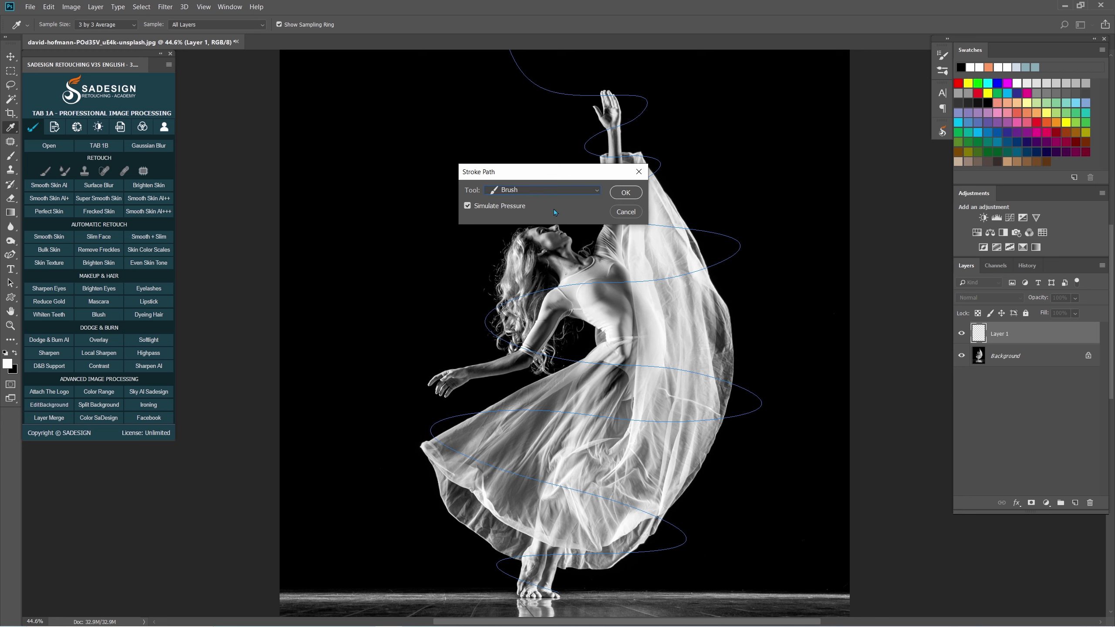
pyautogui.click(622, 196)
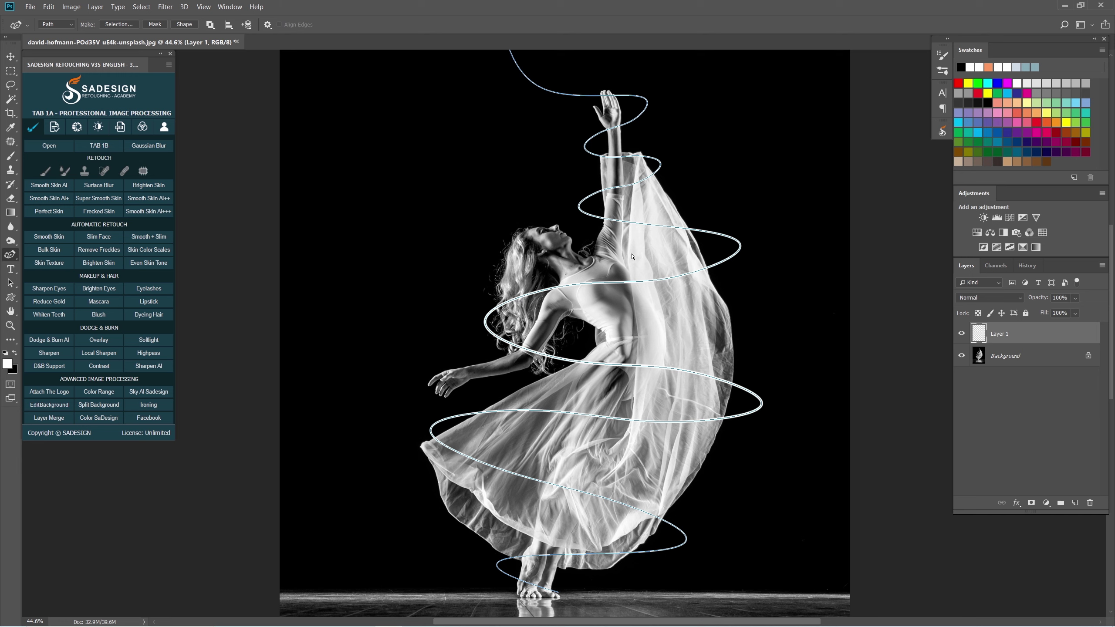
pyautogui.press('Return')
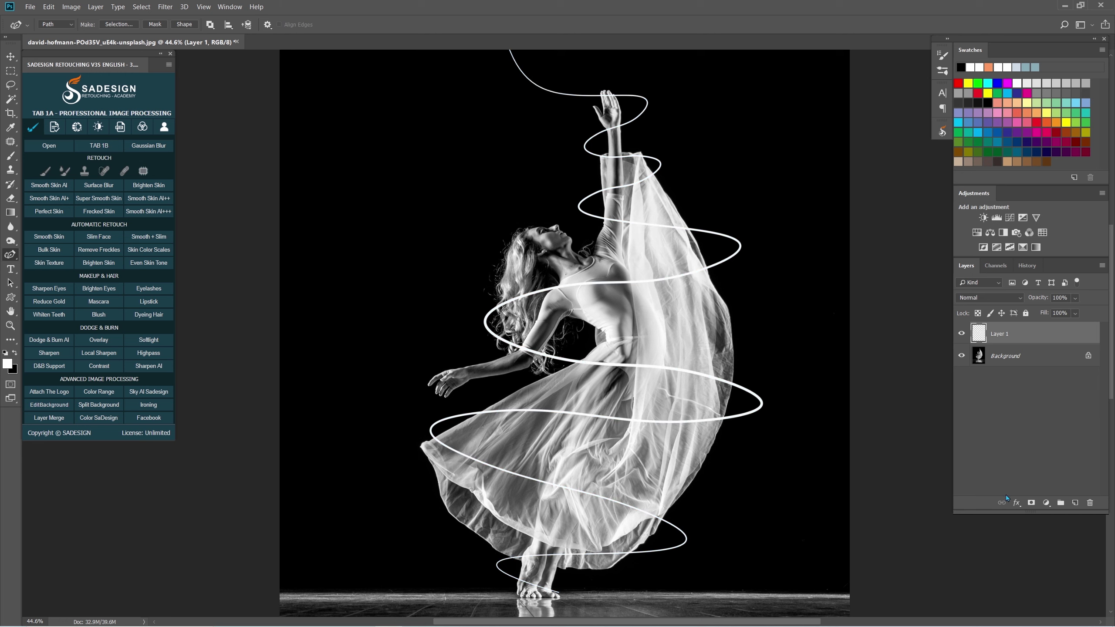
# Add an Outer Glow effect to the spiral line's layer with the glow color set to red (ff0000).
pyautogui.click(1017, 504)
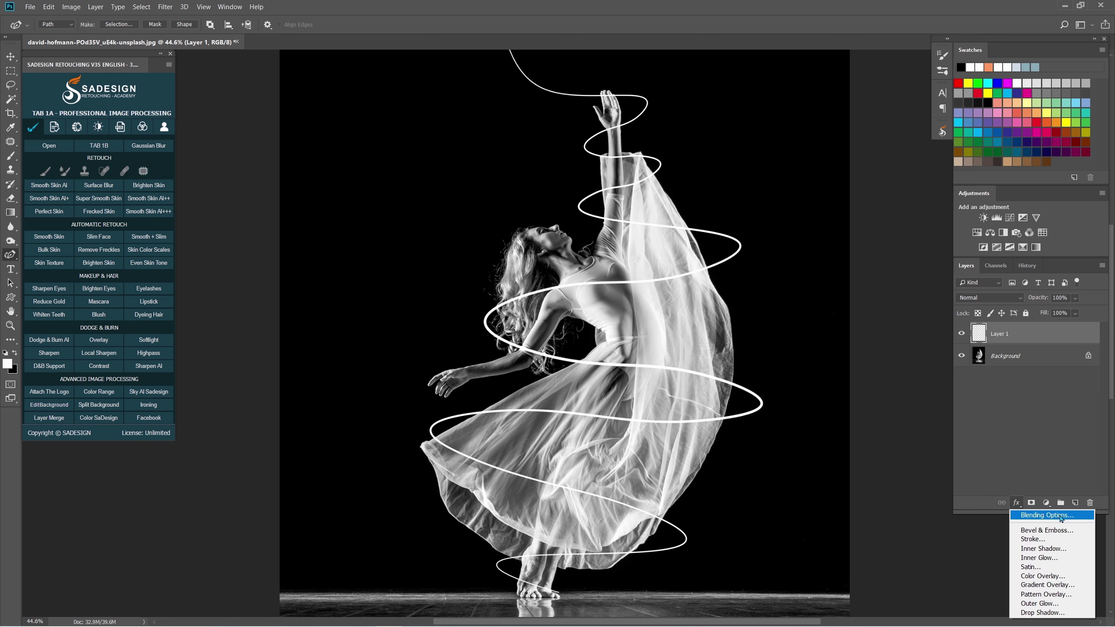
pyautogui.click(1061, 516)
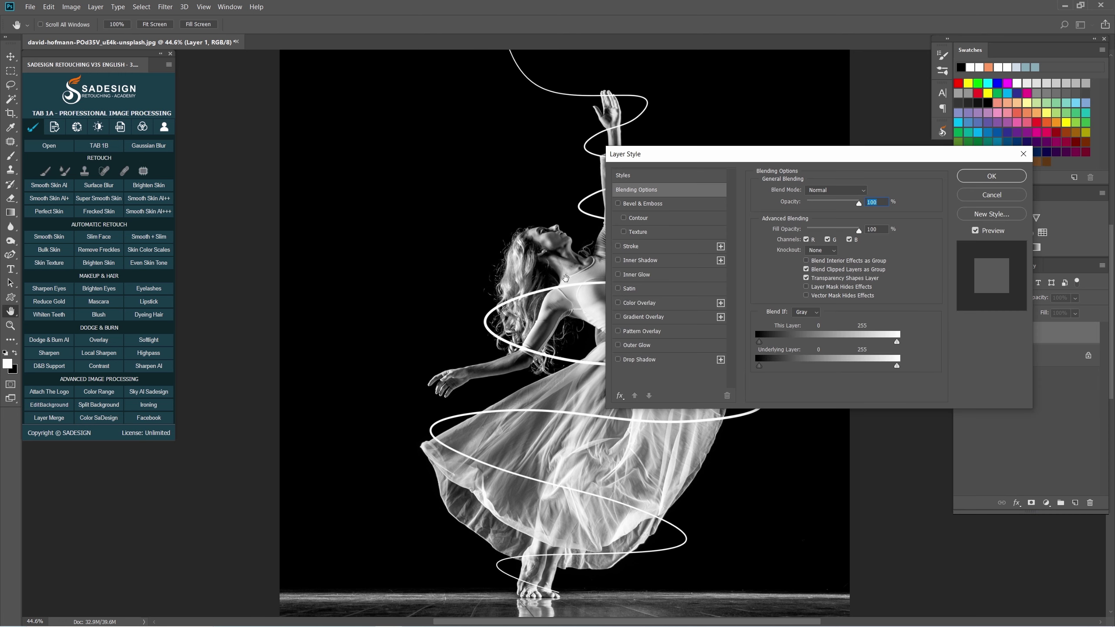
pyautogui.click(638, 346)
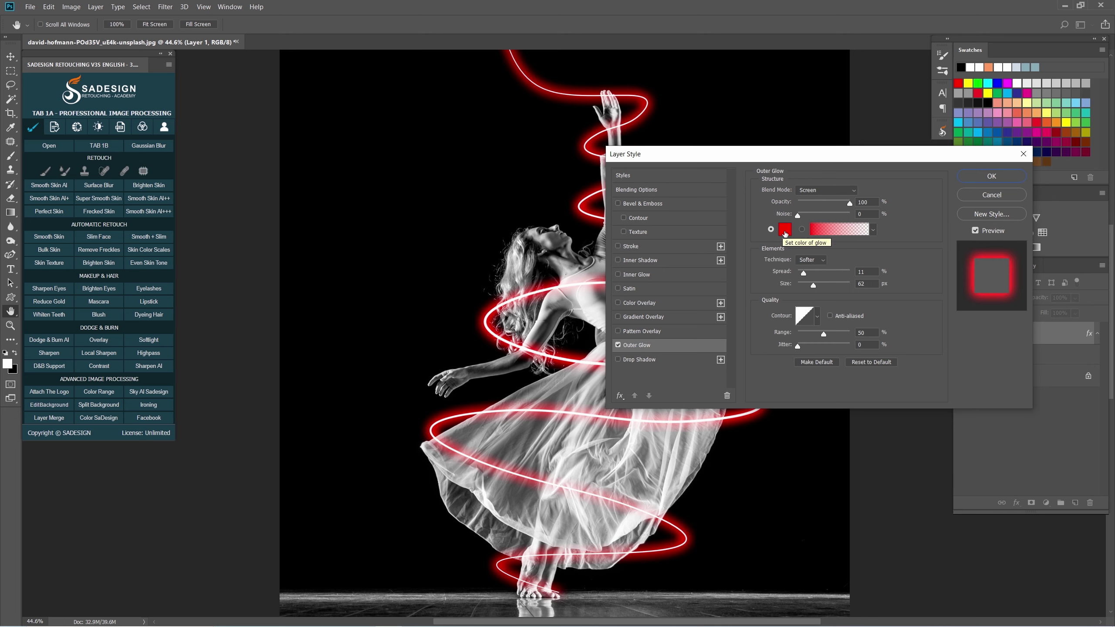
pyautogui.click(785, 229)
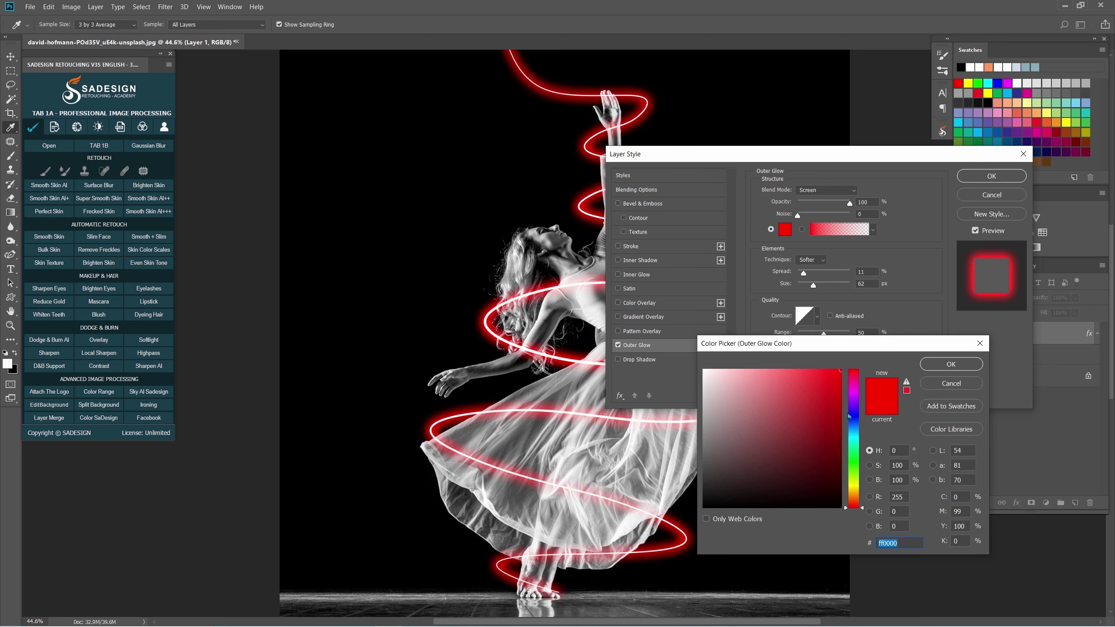
pyautogui.click(855, 389)
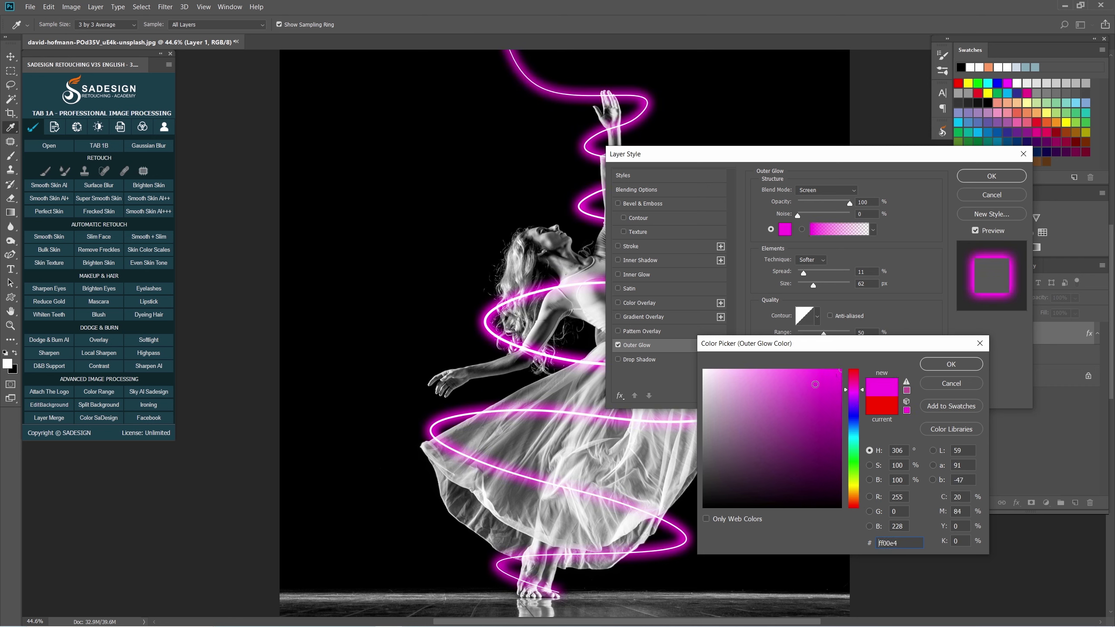
pyautogui.moveTo(853, 391); pyautogui.dragTo(872, 349)
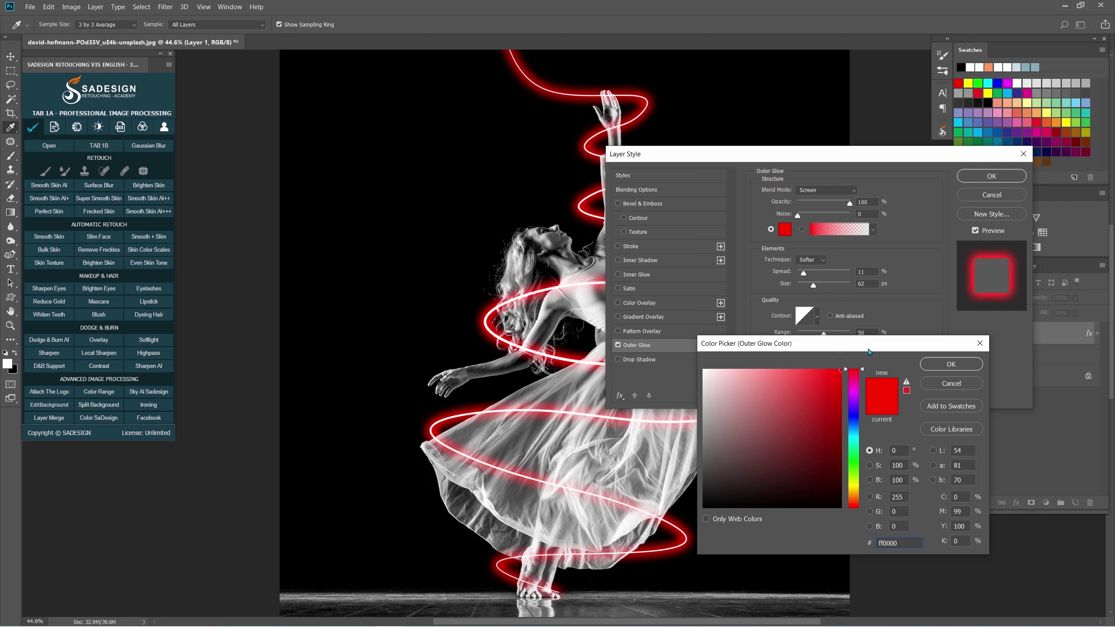
pyautogui.click(951, 364)
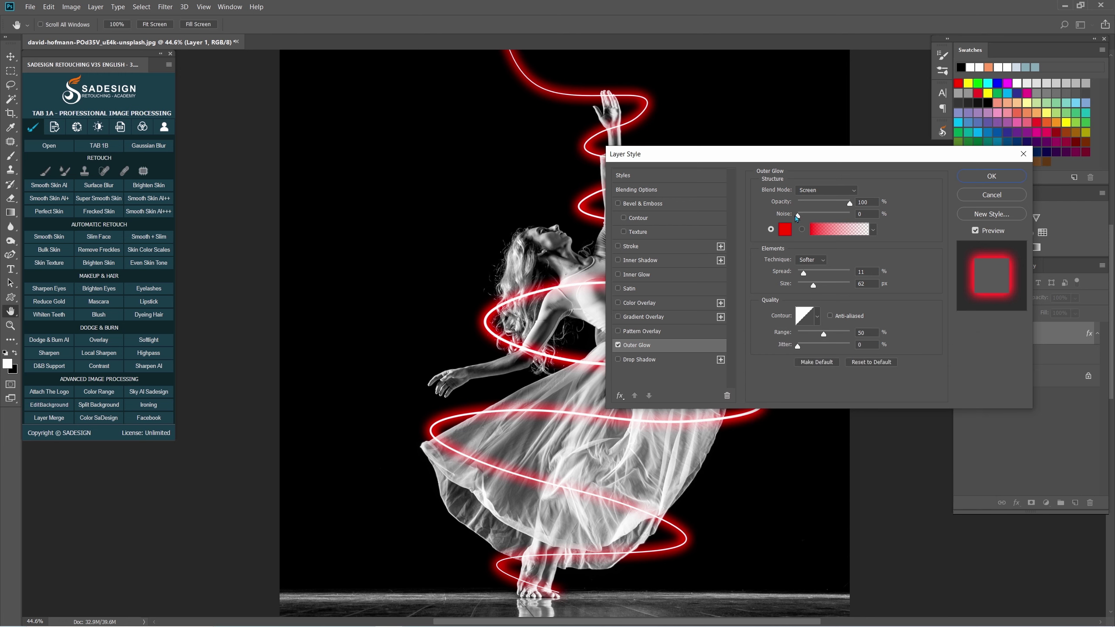
# Set the Outer Glow spread to 9% and size to 59 px, and apply the layer style.
pyautogui.moveTo(806, 277); pyautogui.dragTo(813, 288)
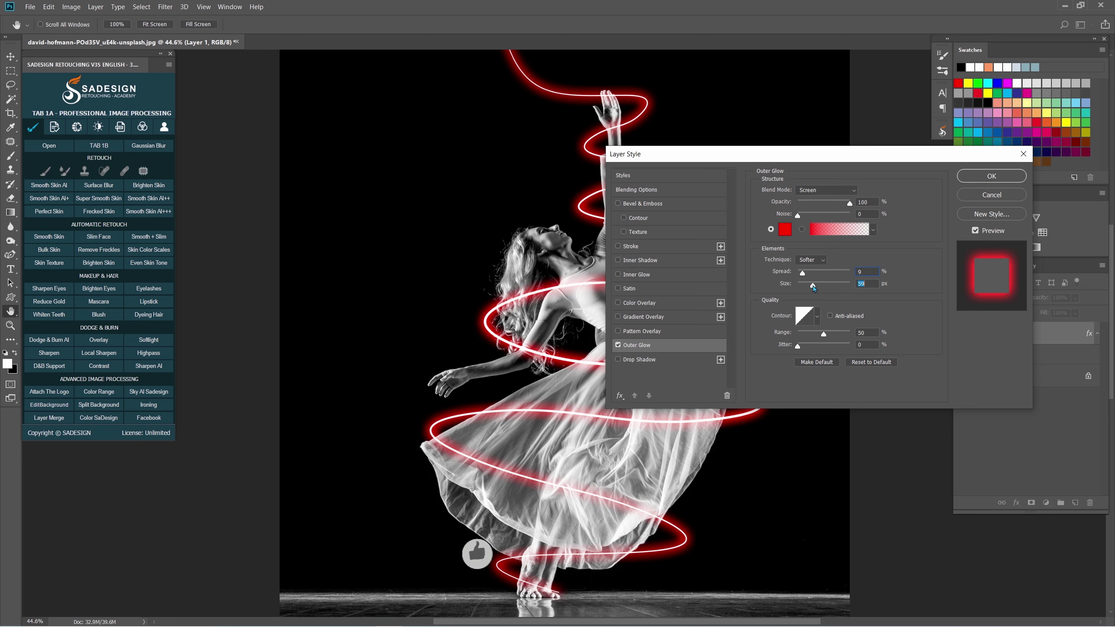
pyautogui.click(975, 231)
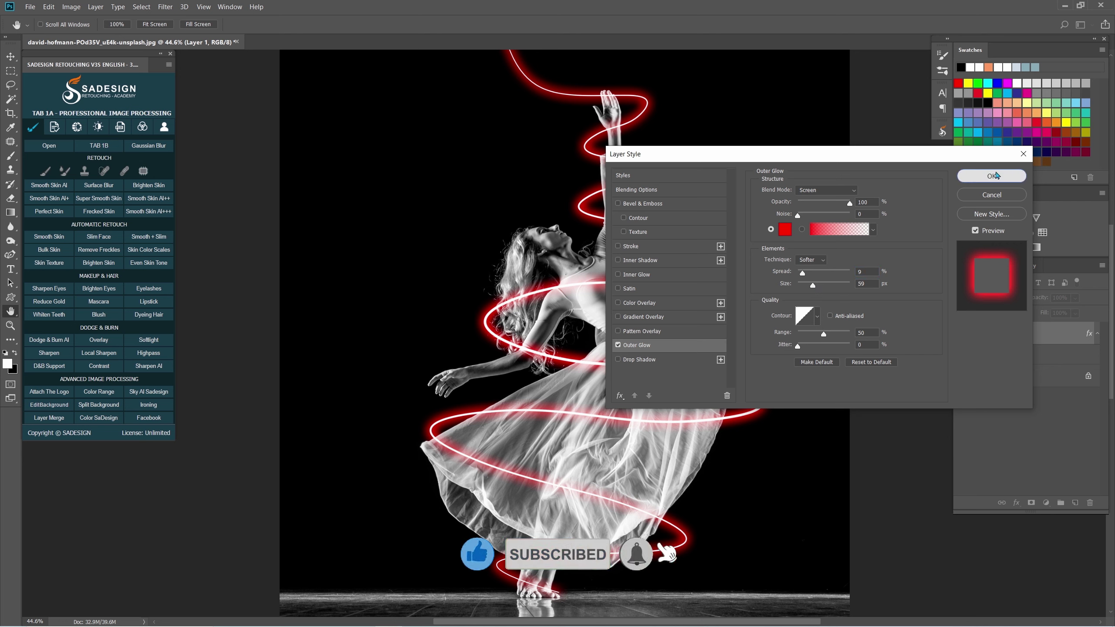
pyautogui.click(994, 175)
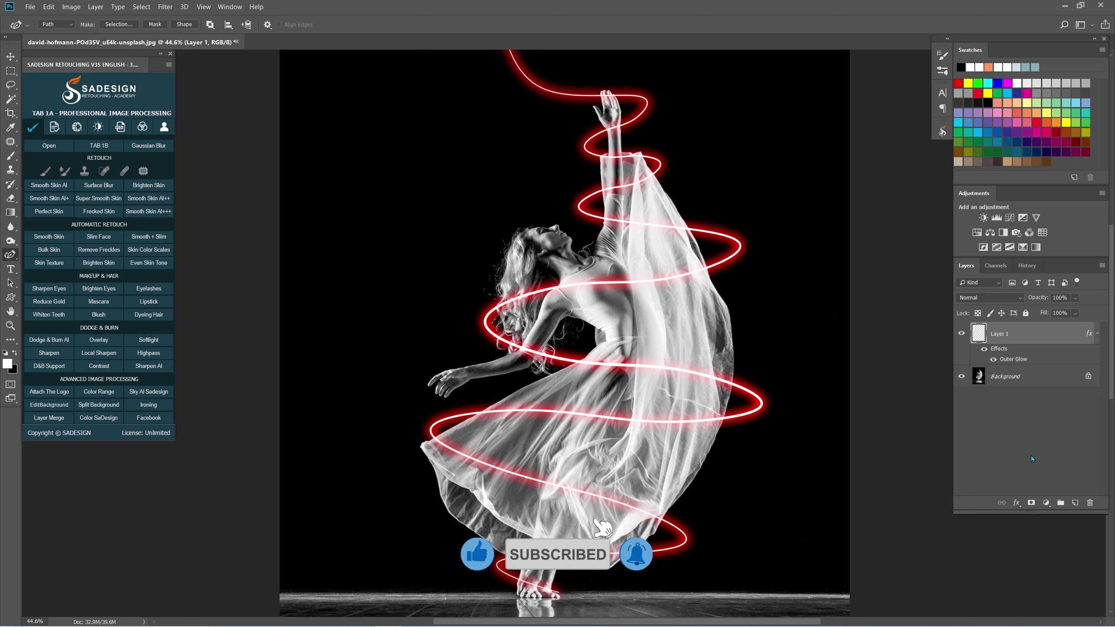
# Add a layer mask to Layer 1 and choose the Brush Tool for painting on it.
pyautogui.click(1031, 503)
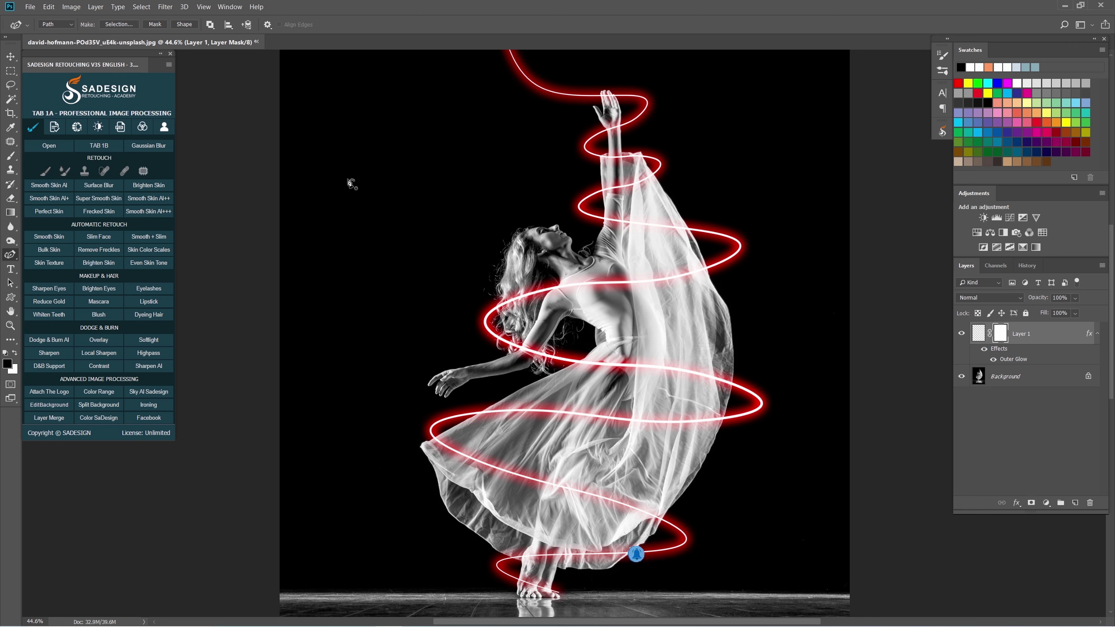
pyautogui.click(46, 171)
pyautogui.rightClick(8, 158)
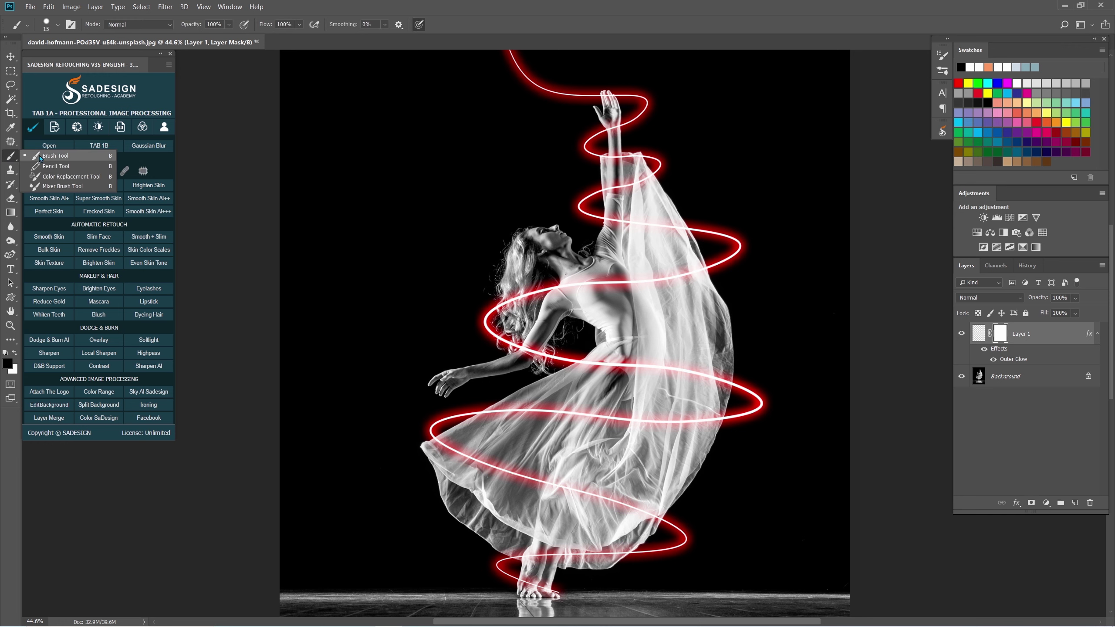
pyautogui.click(59, 156)
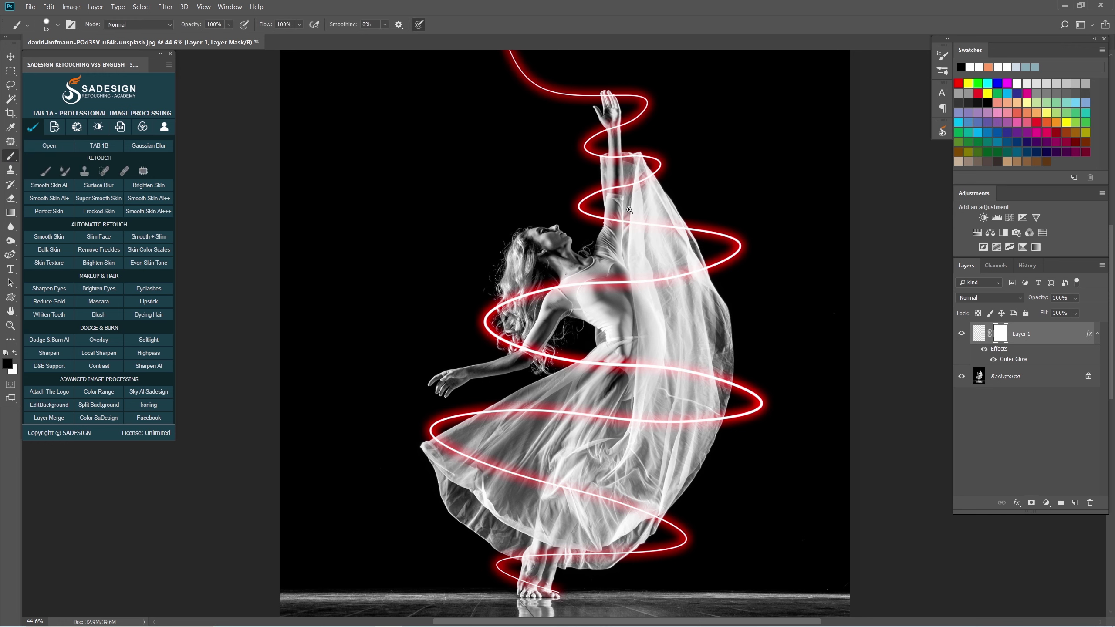
# Set the mask brush to 26 px with a higher hardness and mask out the line crossing the wrist.
pyautogui.moveTo(629, 210); pyautogui.dragTo(664, 268)
pyautogui.moveTo(608, 160); pyautogui.dragTo(629, 355)
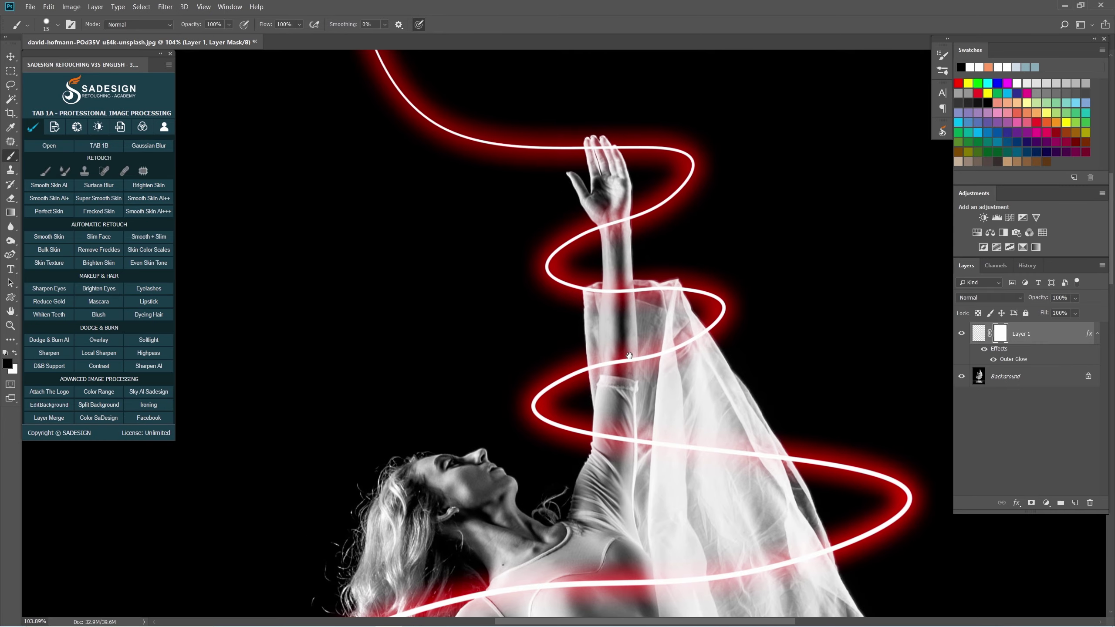
pyautogui.rightClick(629, 253)
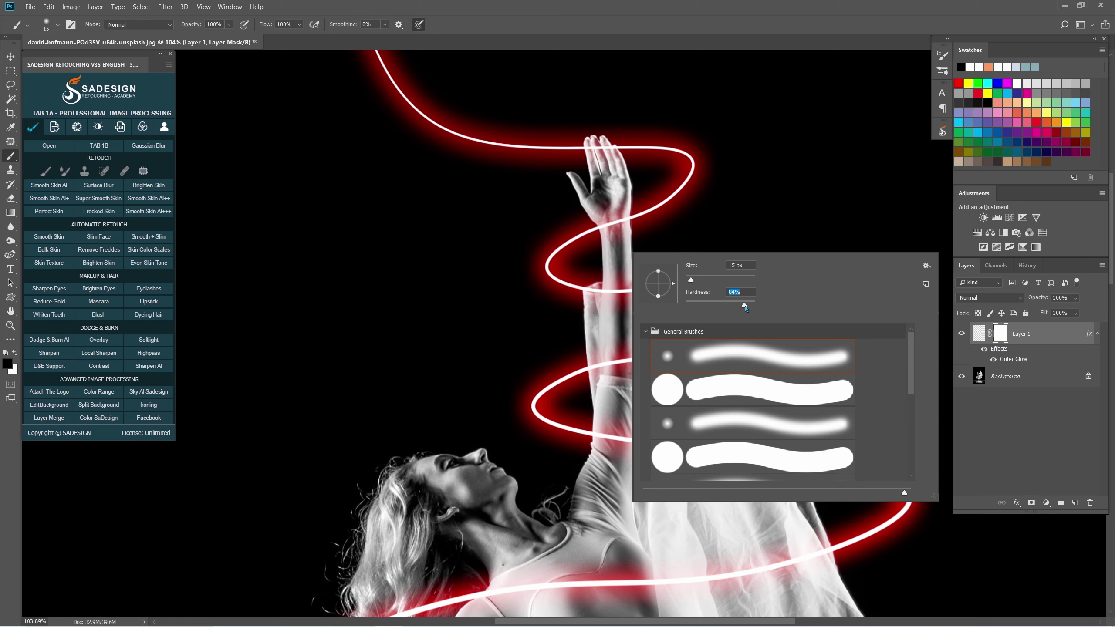
pyautogui.keyDown('alt'); pyautogui.rightClick(600, 214); pyautogui.keyUp('alt')
pyautogui.moveTo(601, 186); pyautogui.dragTo(622, 202)
pyautogui.moveTo(603, 220)
pyautogui.mouseDown()
pyautogui.moveTo(615, 265)
pyautogui.moveTo(616, 215)
pyautogui.moveTo(627, 267)
pyautogui.moveTo(631, 212)
pyautogui.moveTo(636, 261)
pyautogui.mouseUp()
pyautogui.click(611, 259)
pyautogui.rightClick(619, 231)
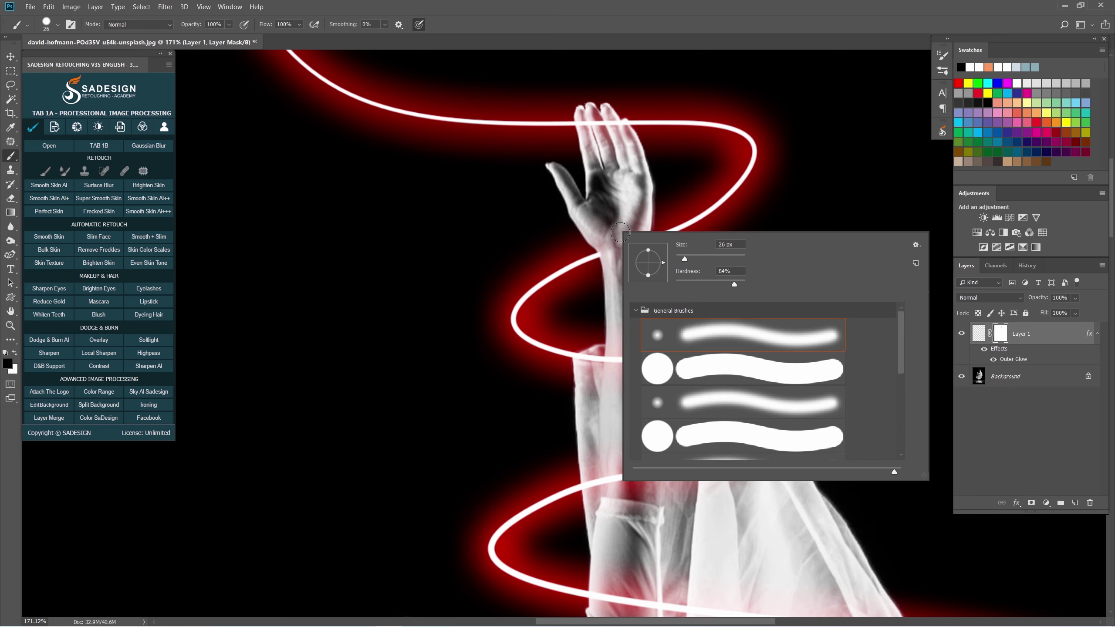
pyautogui.moveTo(733, 282); pyautogui.dragTo(744, 284)
pyautogui.press('Return')
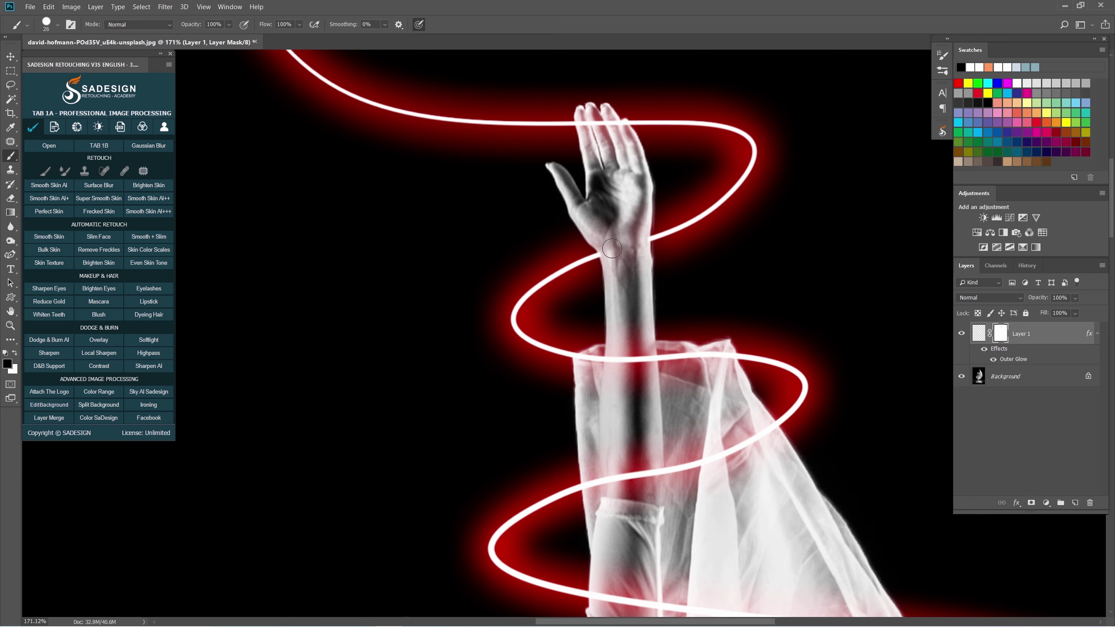
# Enlarge the brush to 41 px and mask out the line crossing the lower forearm and the veil beside it.
pyautogui.moveTo(683, 365); pyautogui.dragTo(667, 281)
pyautogui.press(']')
pyautogui.press(']')
pyautogui.press(']')
pyautogui.press(']')
pyautogui.press(']')
pyautogui.press(']')
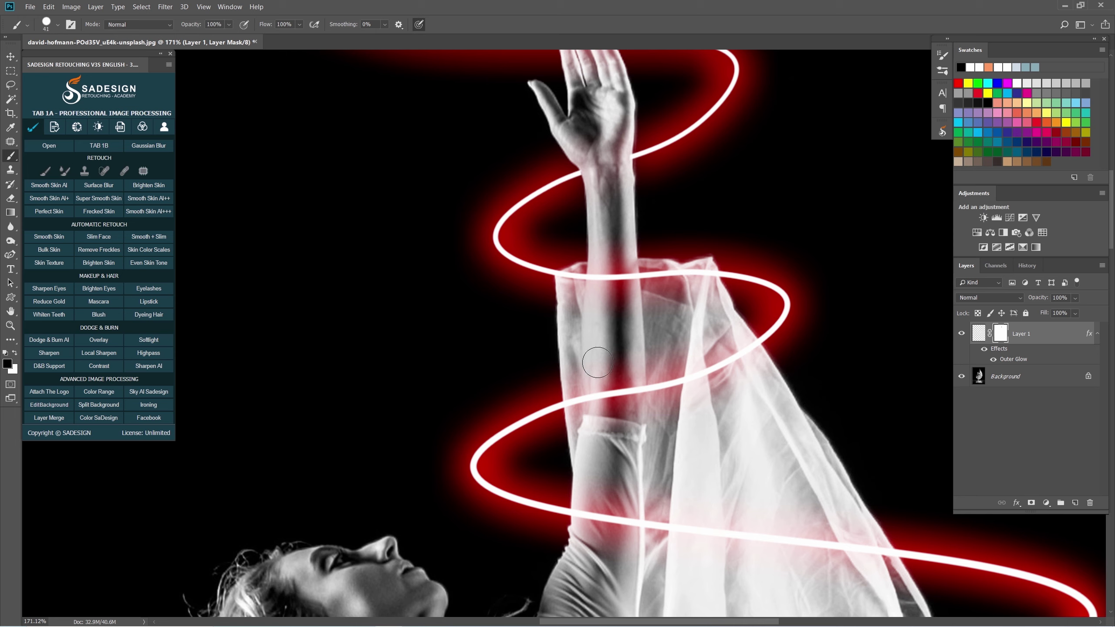
pyautogui.moveTo(579, 392)
pyautogui.mouseDown()
pyautogui.moveTo(611, 371)
pyautogui.moveTo(637, 367)
pyautogui.moveTo(646, 381)
pyautogui.moveTo(703, 385)
pyautogui.moveTo(732, 345)
pyautogui.moveTo(748, 353)
pyautogui.moveTo(680, 373)
pyautogui.mouseUp()
pyautogui.moveTo(680, 373); pyautogui.dragTo(673, 248)
# Mask out the line where it should pass behind the dancer's torso and behind the middle of the skirt.
pyautogui.press('[')
pyautogui.press('[')
pyautogui.press('[')
pyautogui.press('[')
pyautogui.press('[')
pyautogui.press('[')
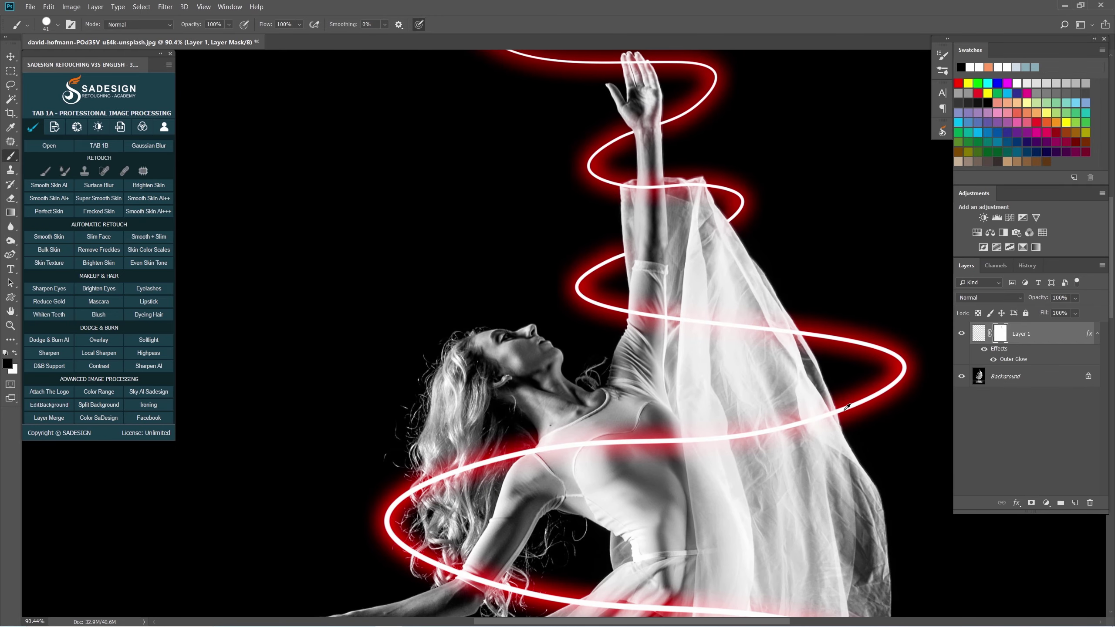
pyautogui.moveTo(832, 415)
pyautogui.mouseDown()
pyautogui.moveTo(795, 435)
pyautogui.moveTo(651, 431)
pyautogui.moveTo(540, 469)
pyautogui.moveTo(454, 474)
pyautogui.moveTo(426, 494)
pyautogui.mouseUp()
pyautogui.keyDown('alt'); pyautogui.rightClick(812, 405); pyautogui.keyUp('alt')
pyautogui.keyDown('alt'); pyautogui.rightClick(540, 466); pyautogui.keyUp('alt')
pyautogui.moveTo(660, 480); pyautogui.dragTo(593, 224)
pyautogui.moveTo(784, 448)
pyautogui.mouseDown()
pyautogui.moveTo(603, 463)
pyautogui.moveTo(356, 445)
pyautogui.moveTo(324, 454)
pyautogui.mouseUp()
# Resize the brush and mask out the line crossing the skirt's hem and the ankles.
pyautogui.keyDown('alt'); pyautogui.rightClick(339, 457); pyautogui.keyUp('alt')
pyautogui.scroll(-2, 496, 452)
pyautogui.moveTo(496, 452); pyautogui.dragTo(494, 245)
pyautogui.press('[')
pyautogui.press('[')
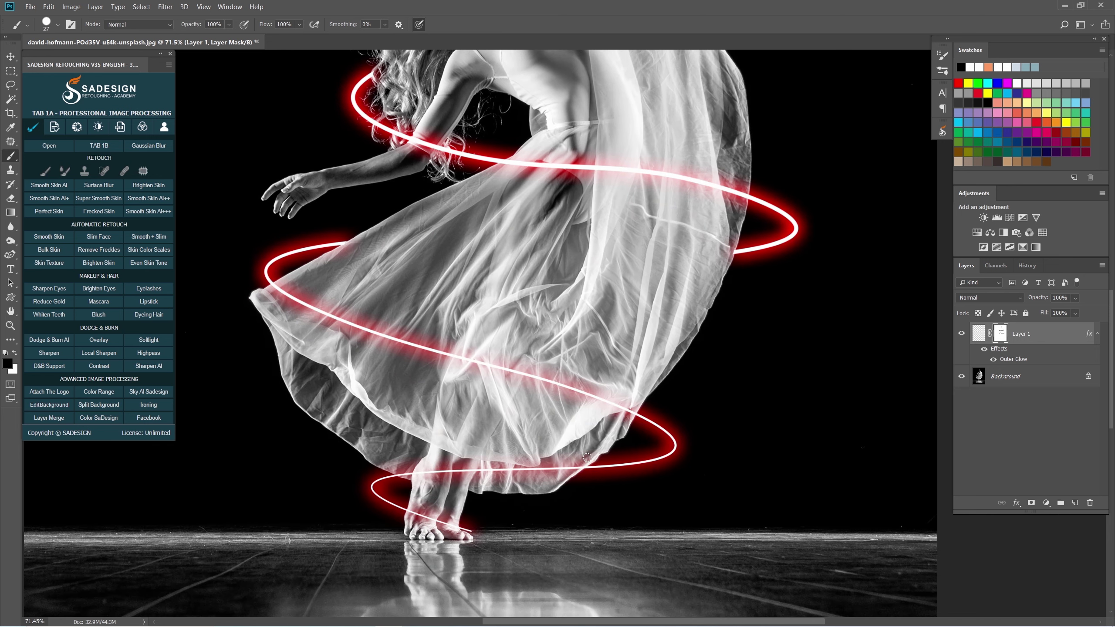
pyautogui.press(']')
pyautogui.moveTo(573, 463); pyautogui.dragTo(399, 471)
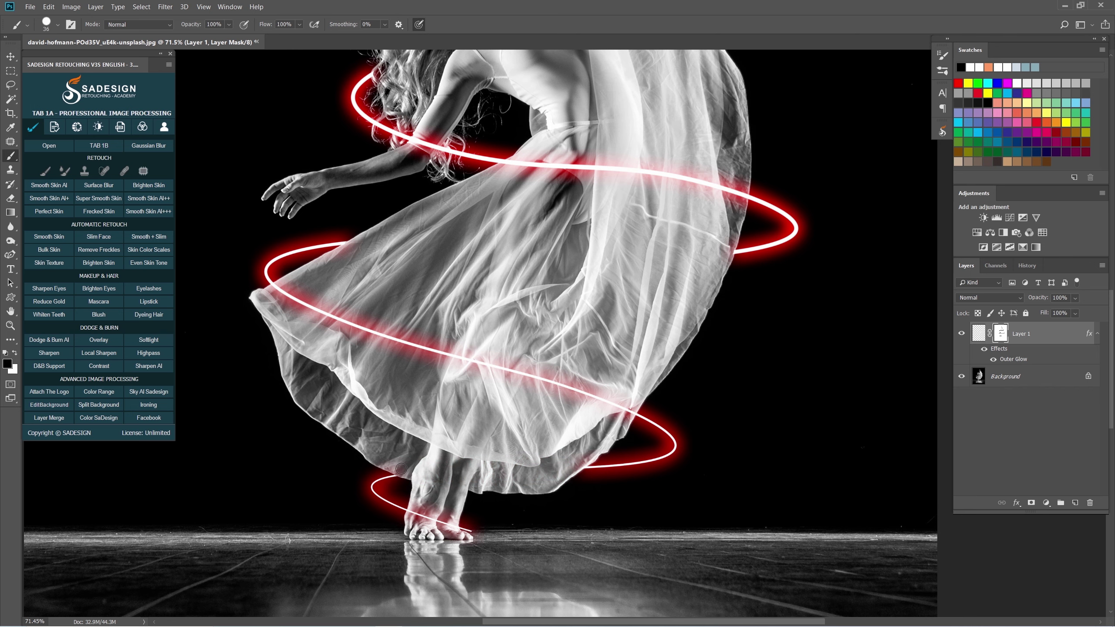
# Fit the whole image in view and toggle Layer 1's visibility to compare the photo with and without the light line.
pyautogui.hotkey('ctrl', '0')
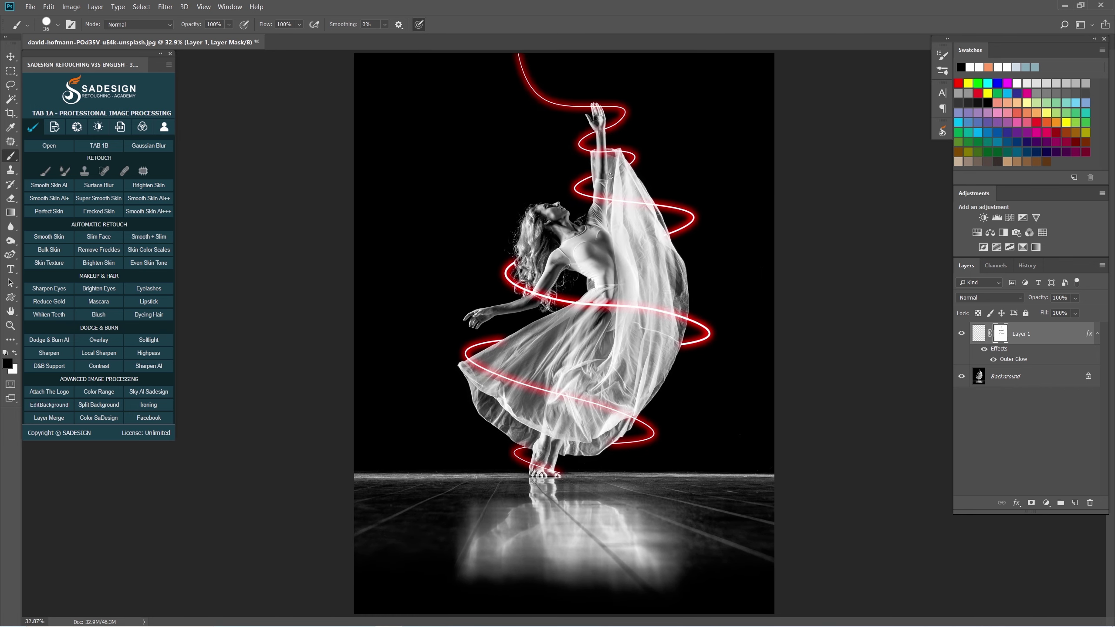
pyautogui.click(962, 335)
pyautogui.click(962, 335)
pyautogui.click(962, 335)
pyautogui.click(962, 335)
# Try a purple Outer Glow color (f000ff) on the spiral line and return it to red (ff0000).
pyautogui.doubleClick(1014, 360)
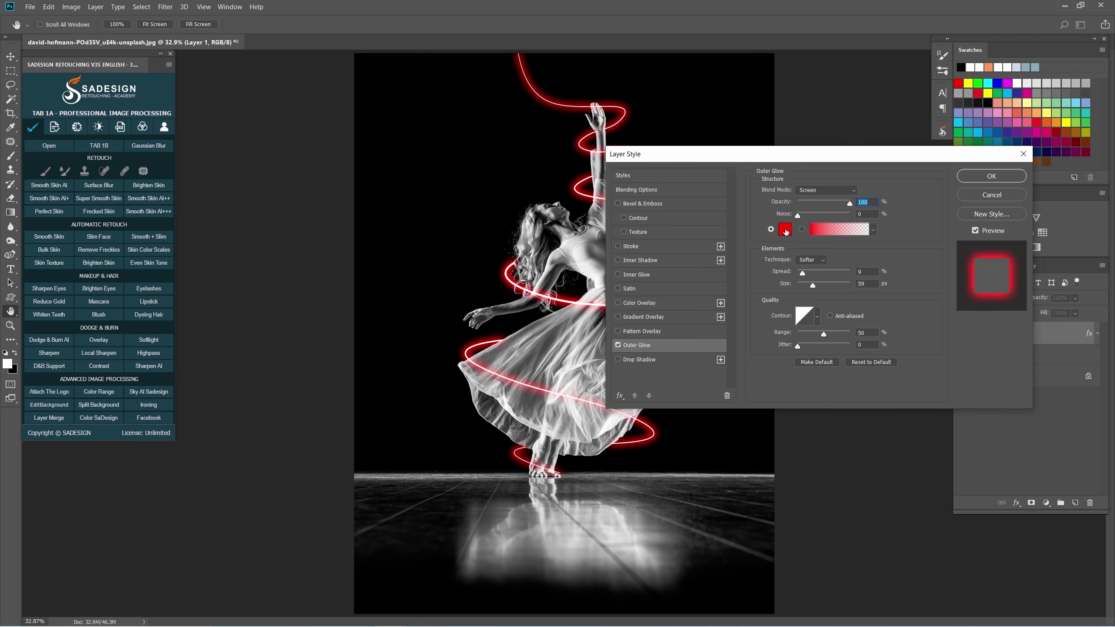
pyautogui.click(785, 229)
pyautogui.moveTo(855, 392)
pyautogui.mouseDown()
pyautogui.moveTo(835, 455)
pyautogui.moveTo(836, 377)
pyautogui.moveTo(848, 359)
pyautogui.moveTo(861, 397)
pyautogui.mouseUp()
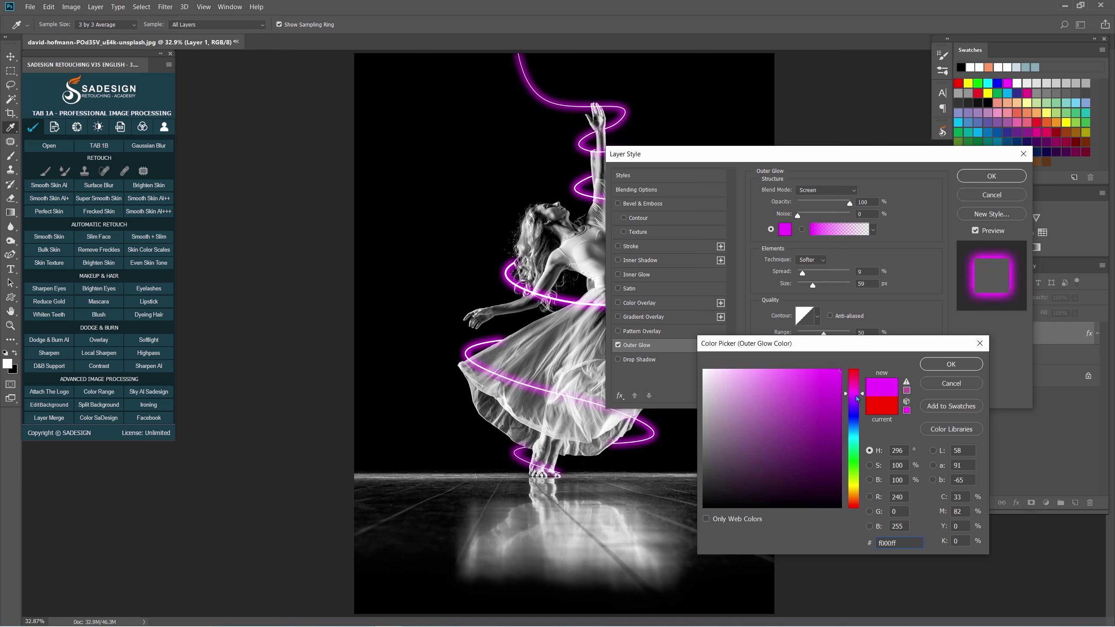
pyautogui.moveTo(857, 397); pyautogui.dragTo(857, 370)
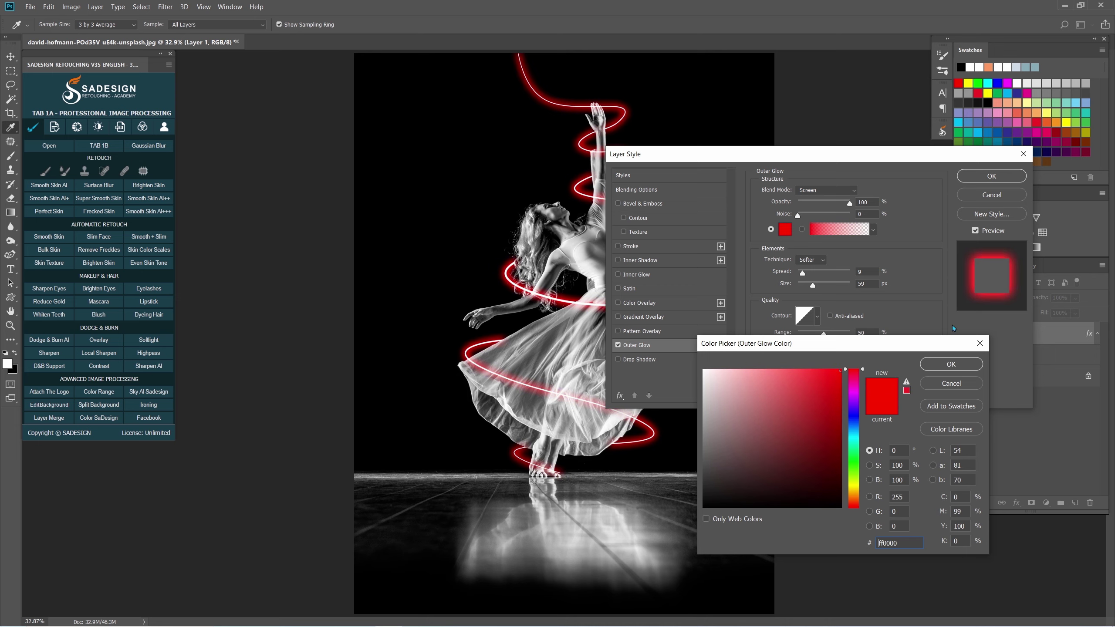
pyautogui.click(957, 360)
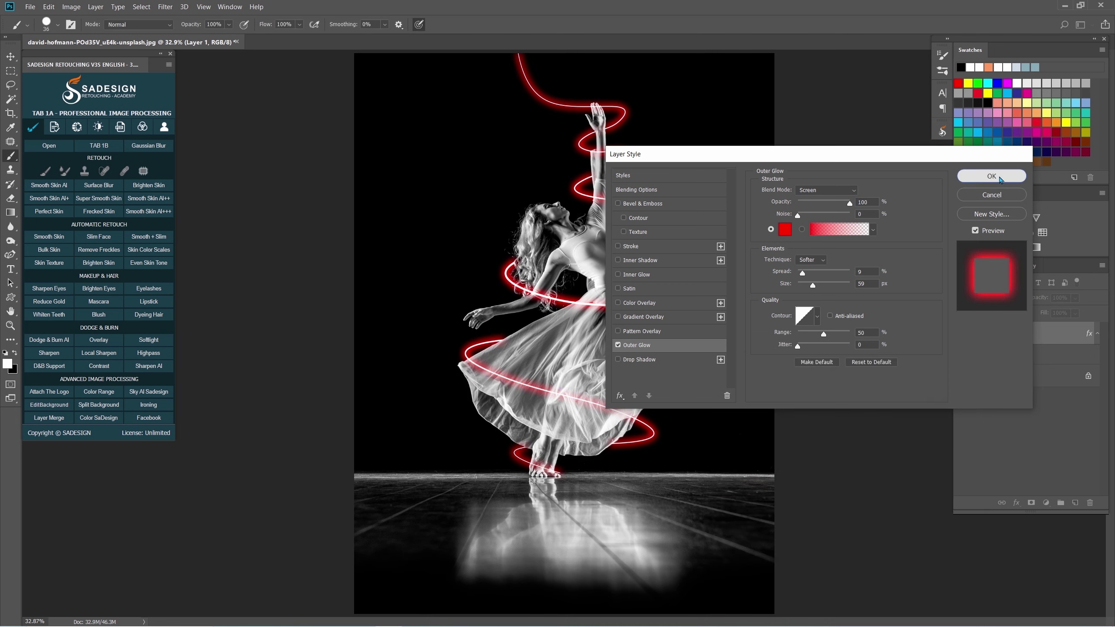